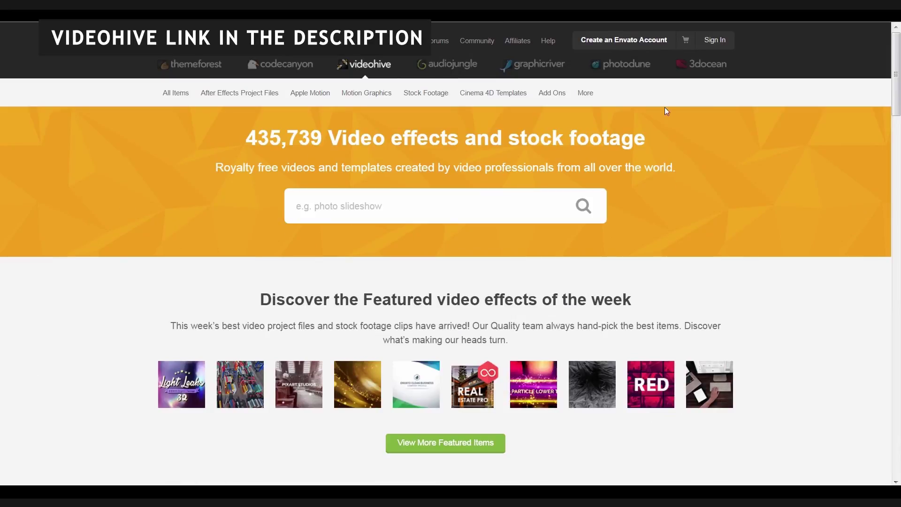
- Start a new Envato account by entering the first name and e-mail address
click(656, 47)
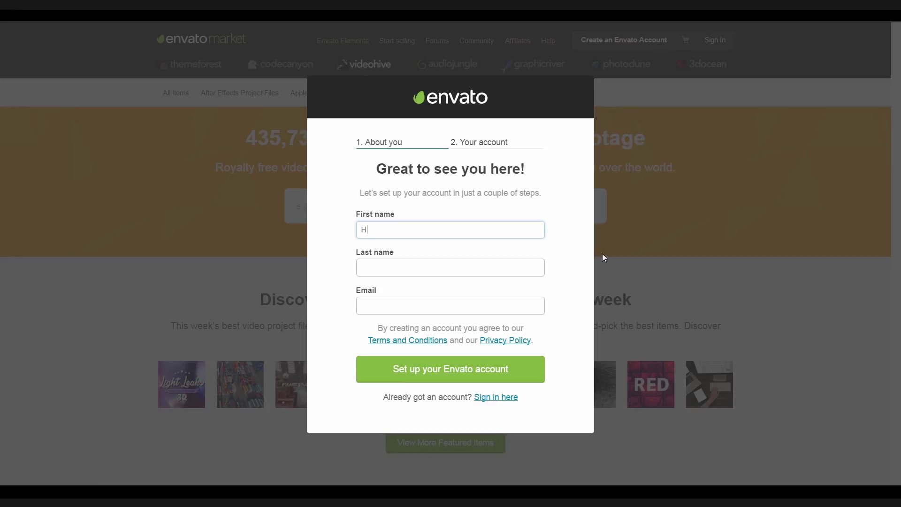
text(Handsome)
click(499, 271)
text(RTFX)
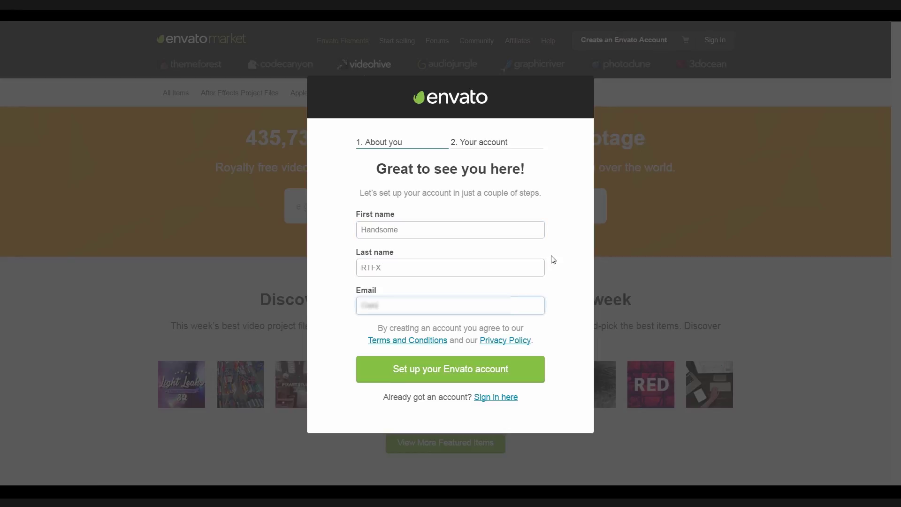
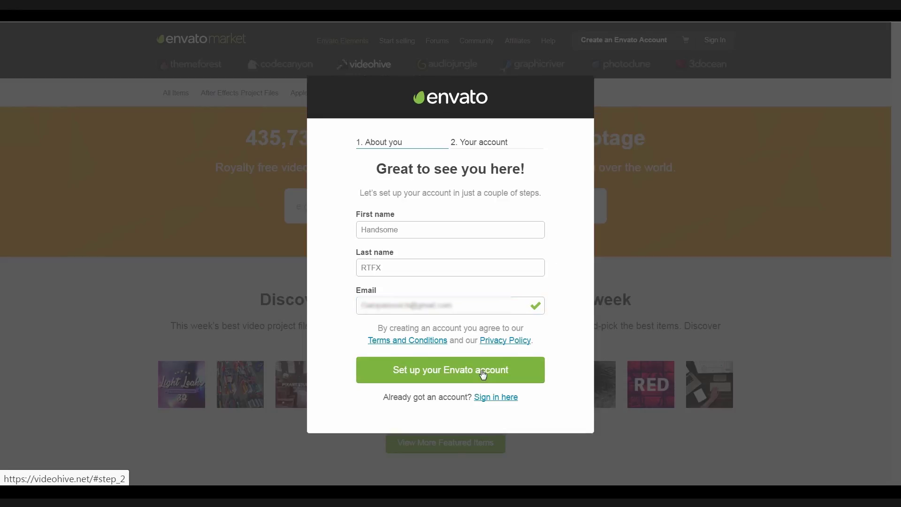
click(481, 375)
- Enter the account username with an underscore, then the password, and tick the reCAPTCHA
text(Handsome RFTX)
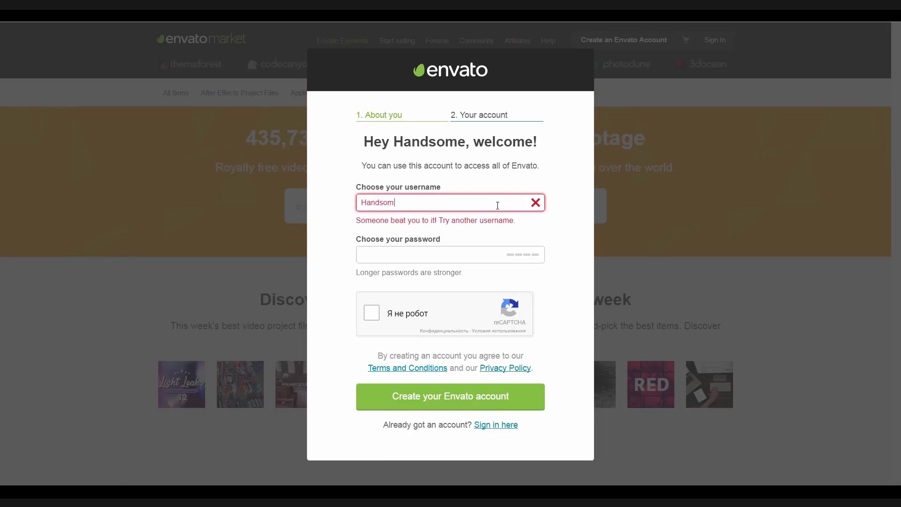
key(ctrl+Left)
key(shift+Left)
text(_)
key(Tab)
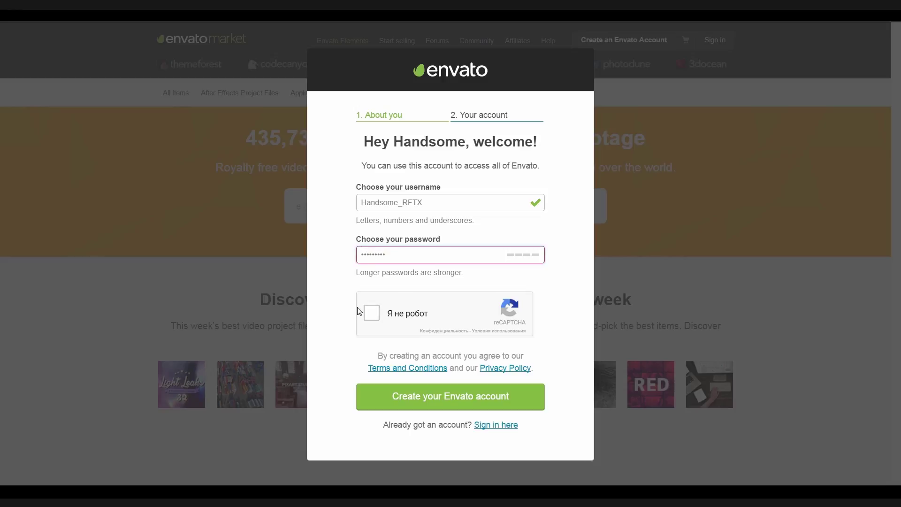
click(372, 312)
- Submit the account, choose Zimbabwe as the location, and accept the terms to finish registering
click(450, 396)
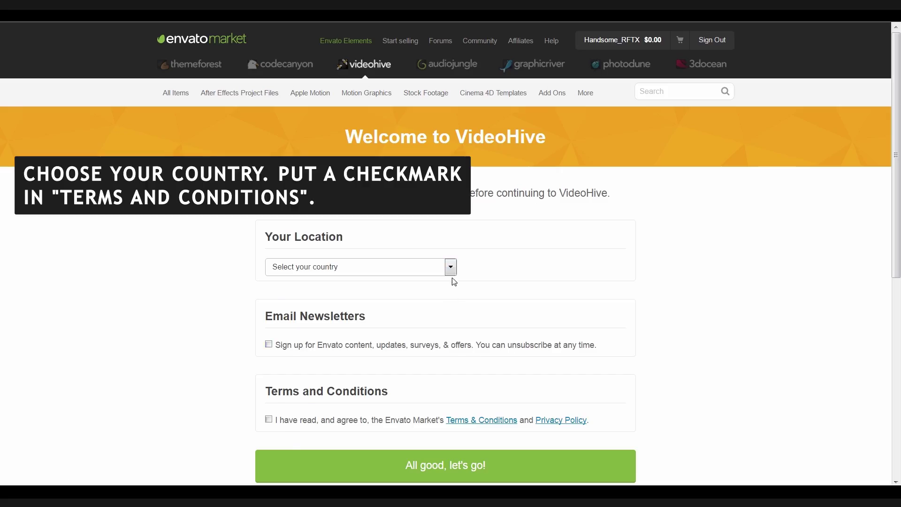
click(450, 267)
click(300, 453)
click(350, 422)
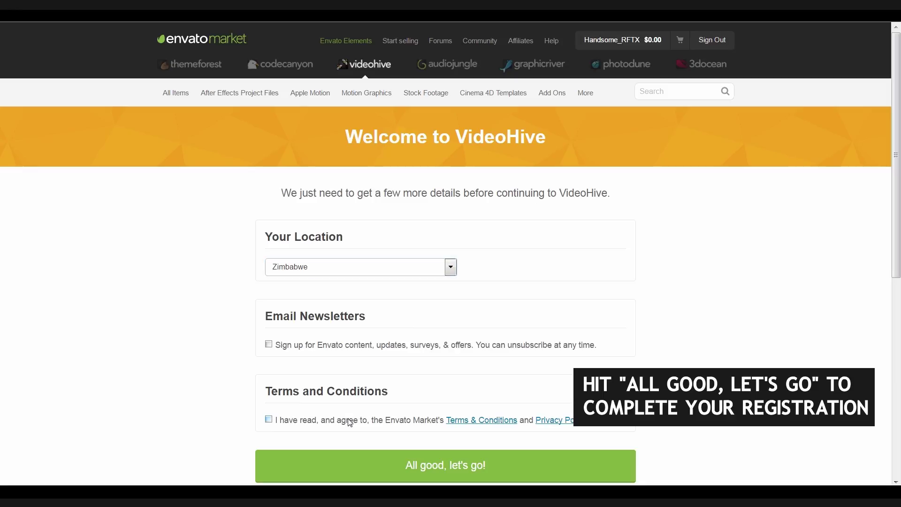
click(426, 471)
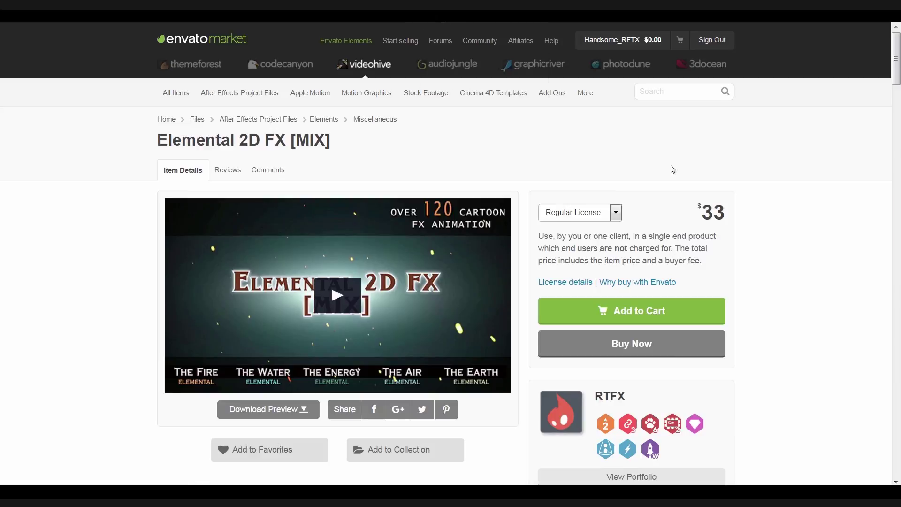
- Buy the Elemental 2D FX [MIX] item and save the billing details
scroll(821, 258, down, 1)
click(714, 250)
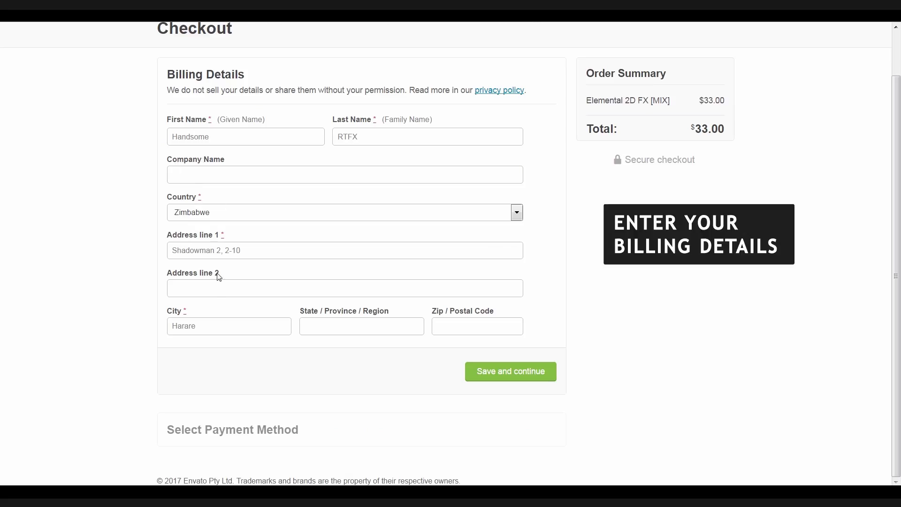
click(534, 373)
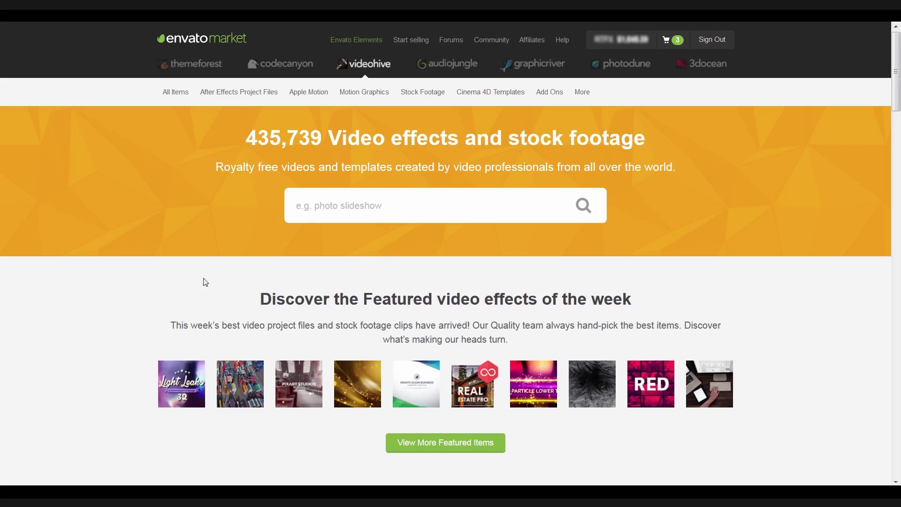
- Download the main files of the first purchase from the VideoHive Downloads page
mouse_move(623, 43)
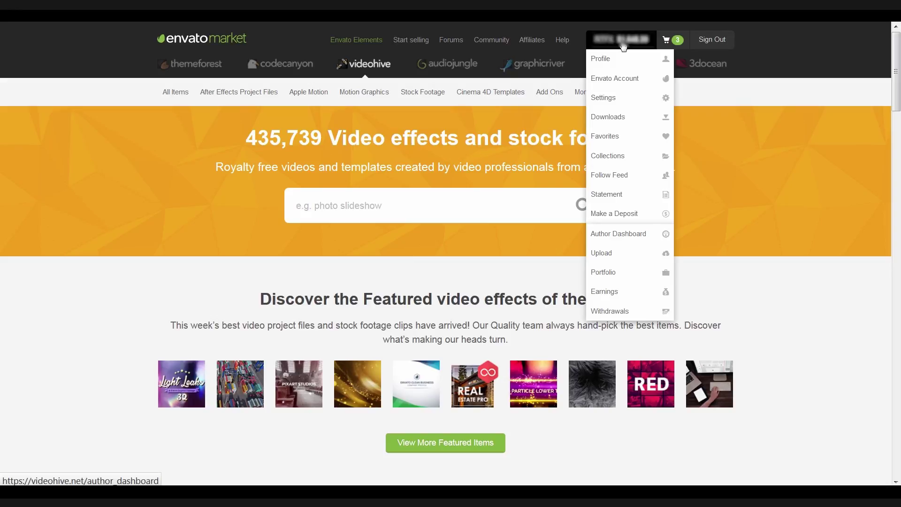
click(624, 120)
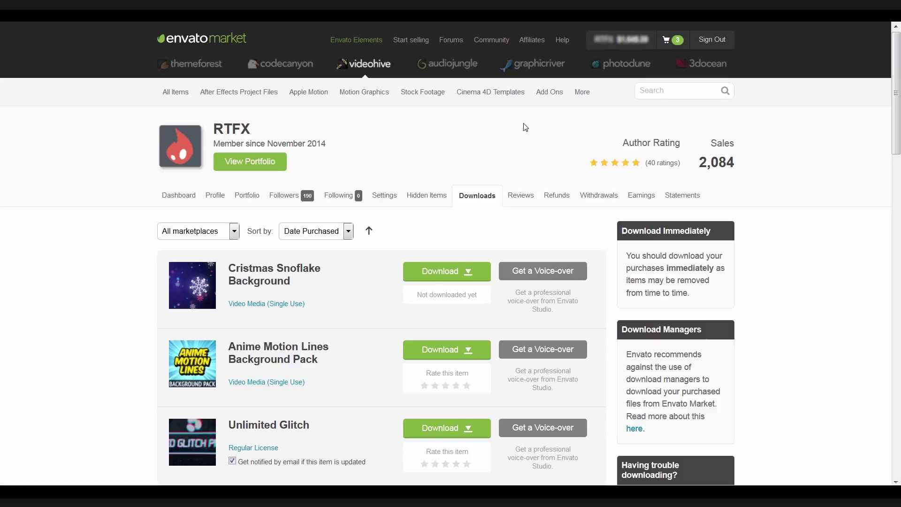
click(475, 274)
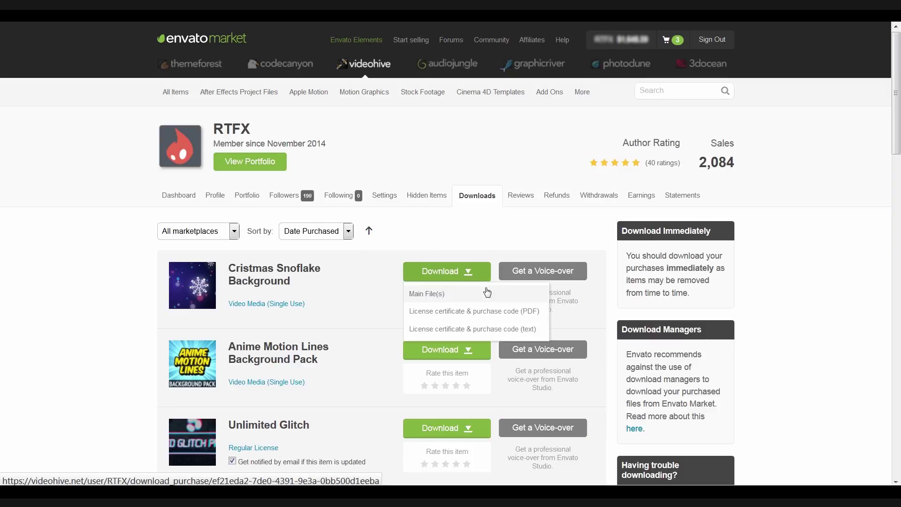
click(424, 294)
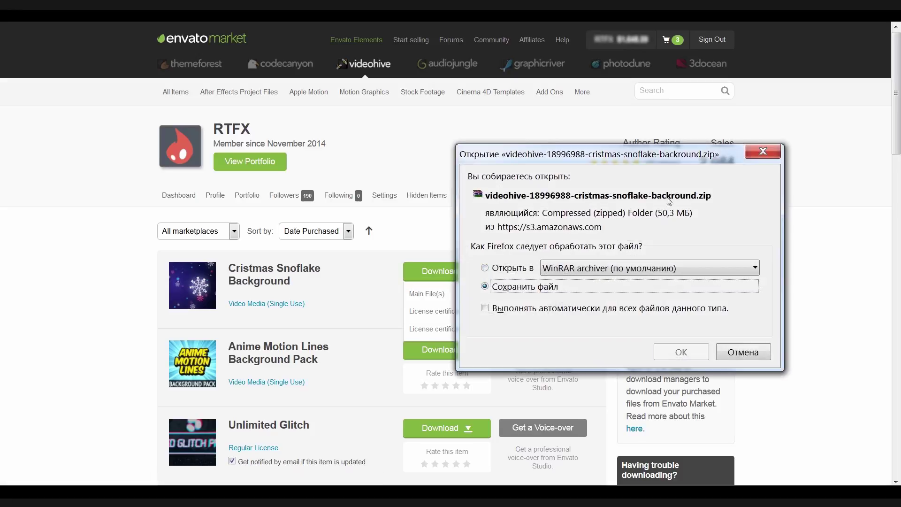
click(761, 151)
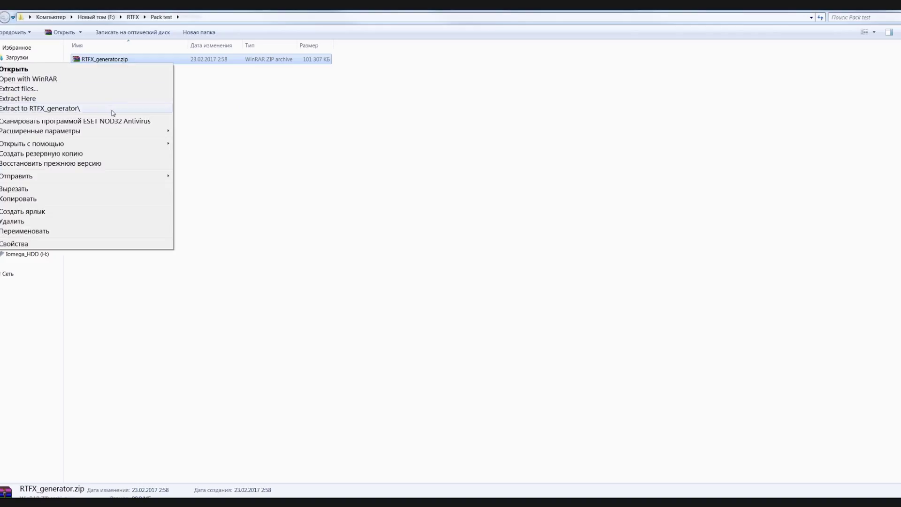
- Extract RTFX_generator.zip into its own folder and load Adobe's Creative Cloud install help page
click(112, 111)
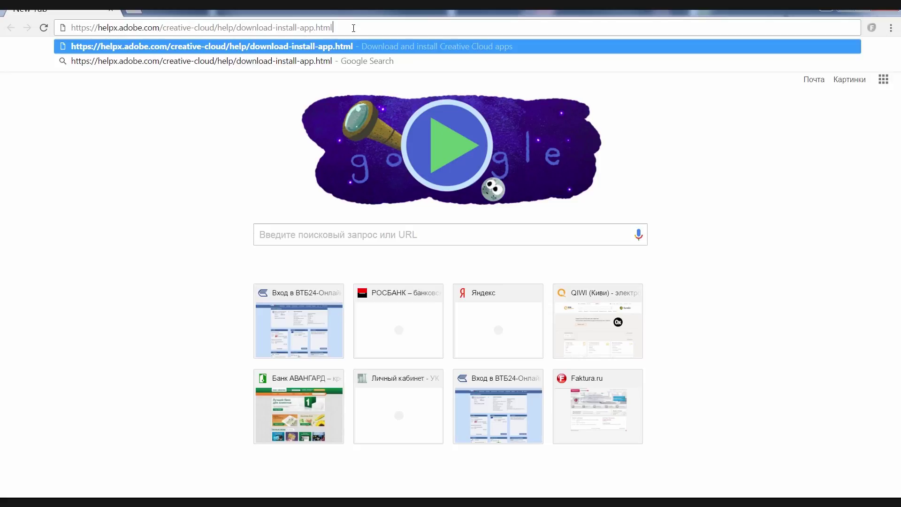
key(Return)
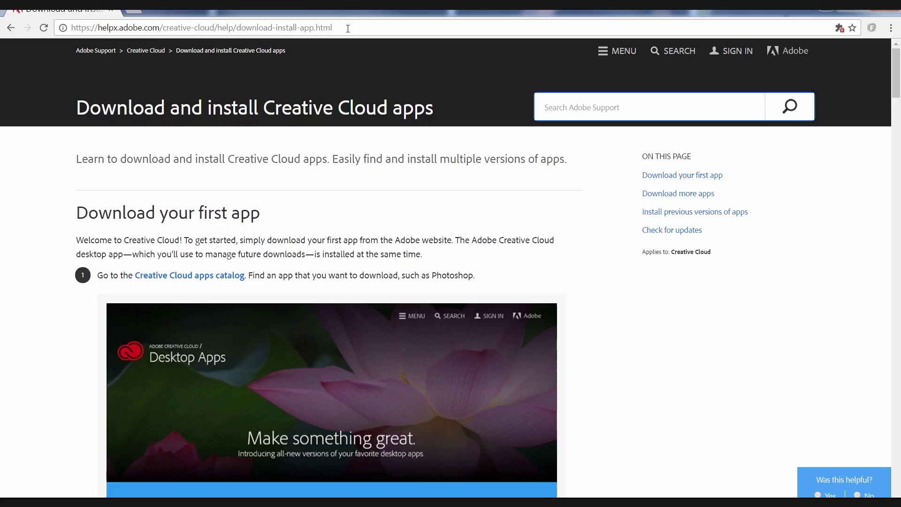
scroll(232, 281, down, 20)
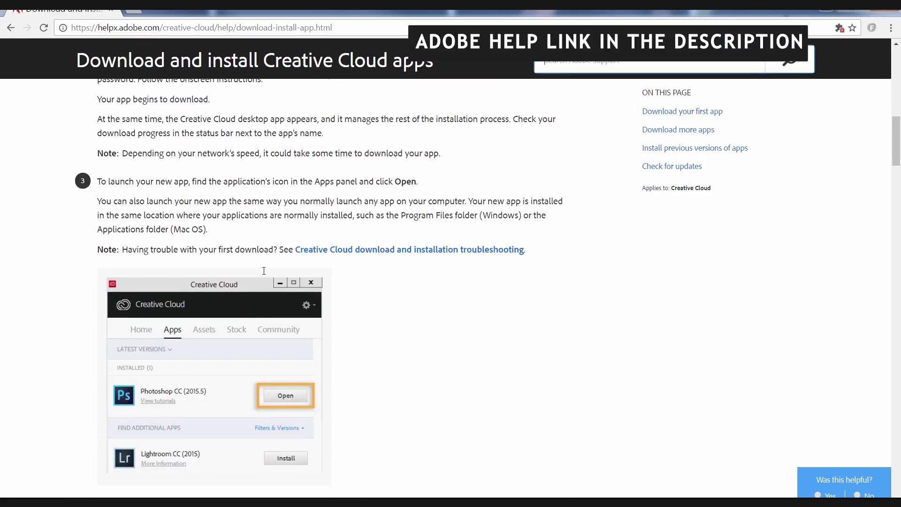
- Open the script installation guide PDF in the RTFX Generator folder
scroll(263, 272, down, 10)
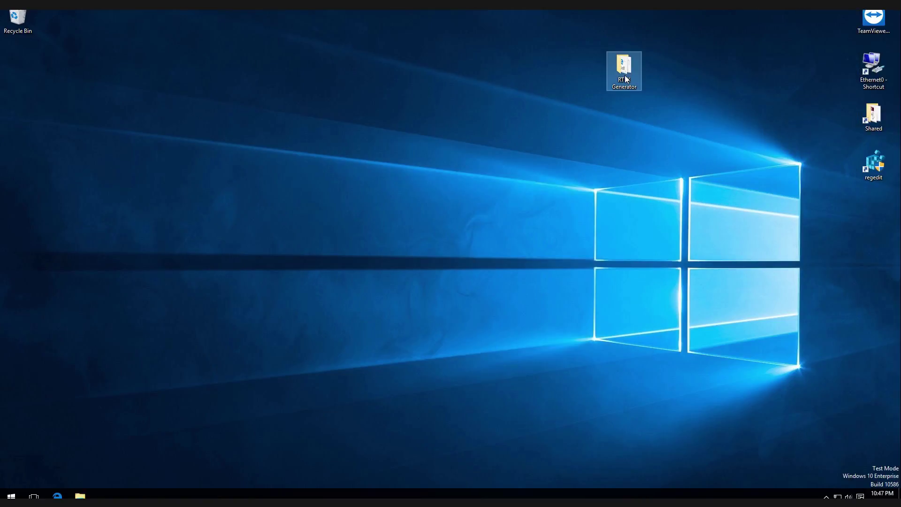
double_click(623, 68)
double_click(266, 366)
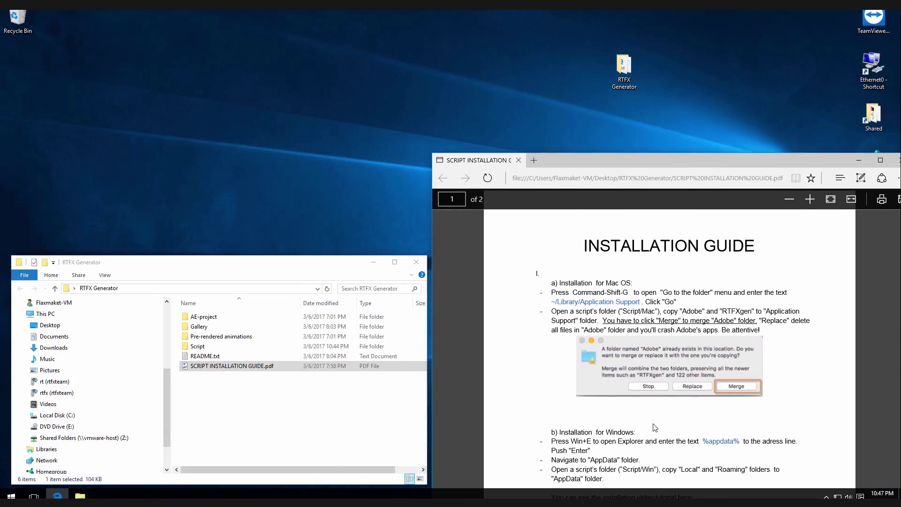
scroll(655, 427, down, 2)
drag(570, 341, 584, 341)
- Open a new Explorer window at upper left and go to %appdata%
key(super+e)
drag(328, 359, 319, 32)
click(290, 56)
drag(702, 340, 718, 340)
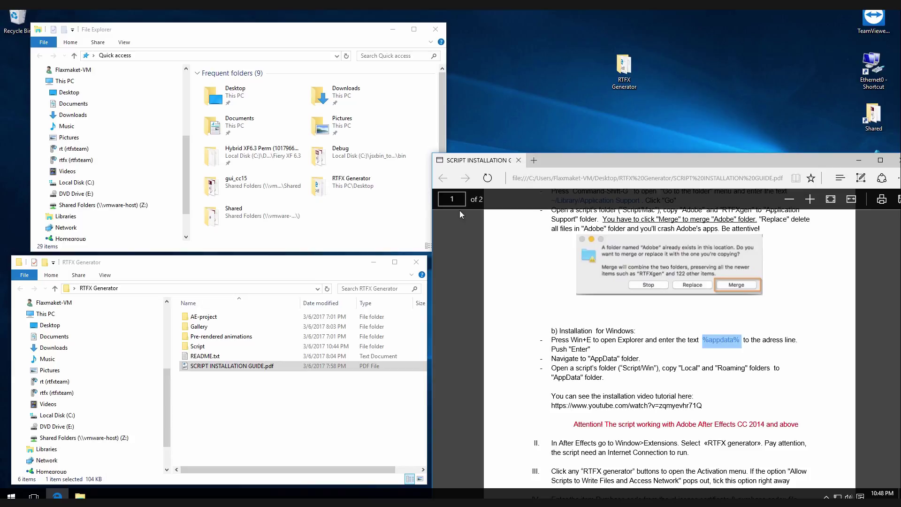
click(166, 54)
key(Return)
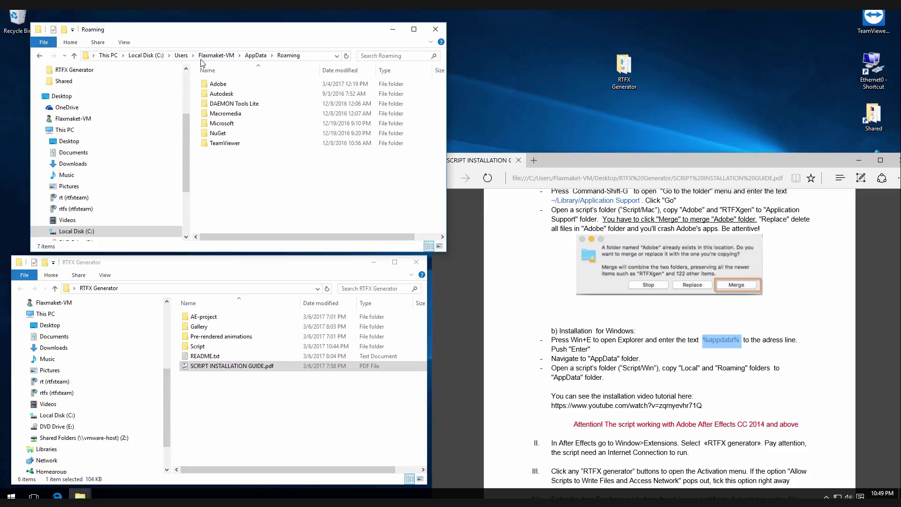
- Copy Local and Roaming from Script\Win into AppData, merging with the existing folders
click(255, 55)
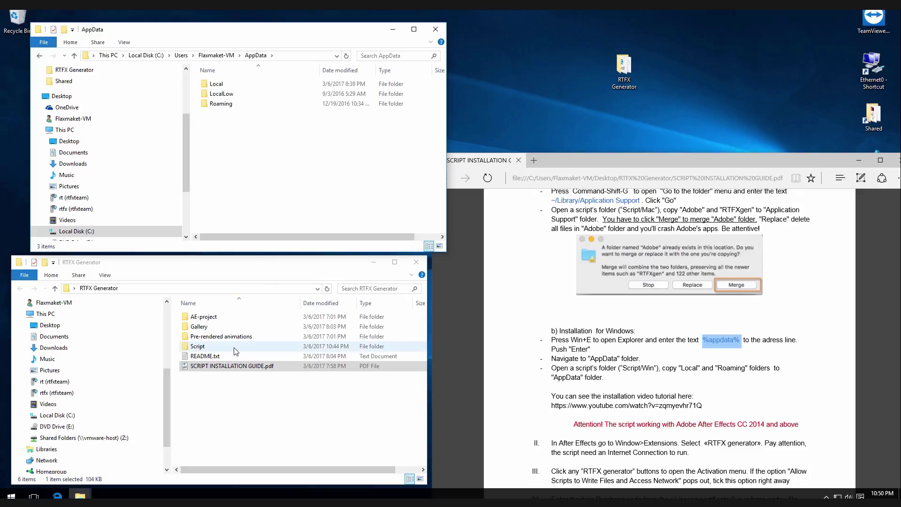
double_click(197, 345)
double_click(211, 328)
drag(203, 336, 196, 319)
right_click(196, 319)
click(217, 426)
right_click(251, 135)
click(272, 201)
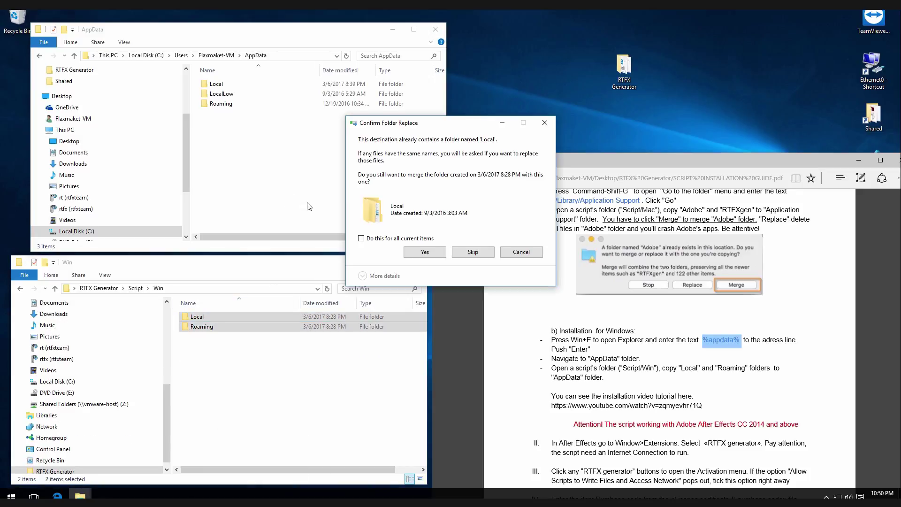
click(430, 256)
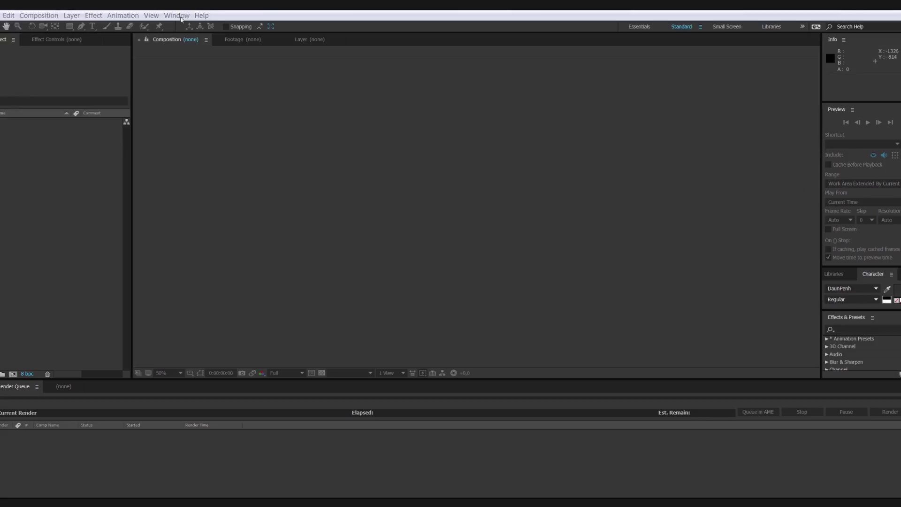
- Open the RTFX generator extension and dock its panel beside the composition viewer
click(177, 15)
mouse_move(175, 49)
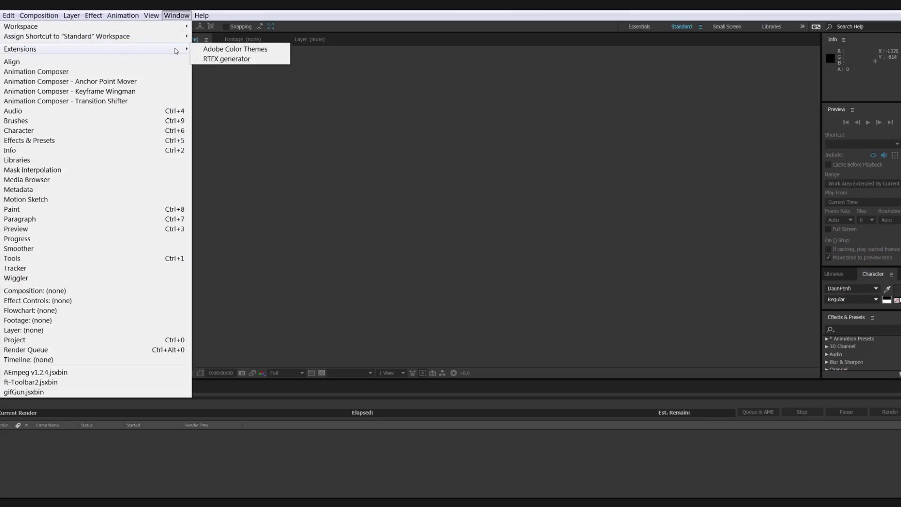
click(213, 59)
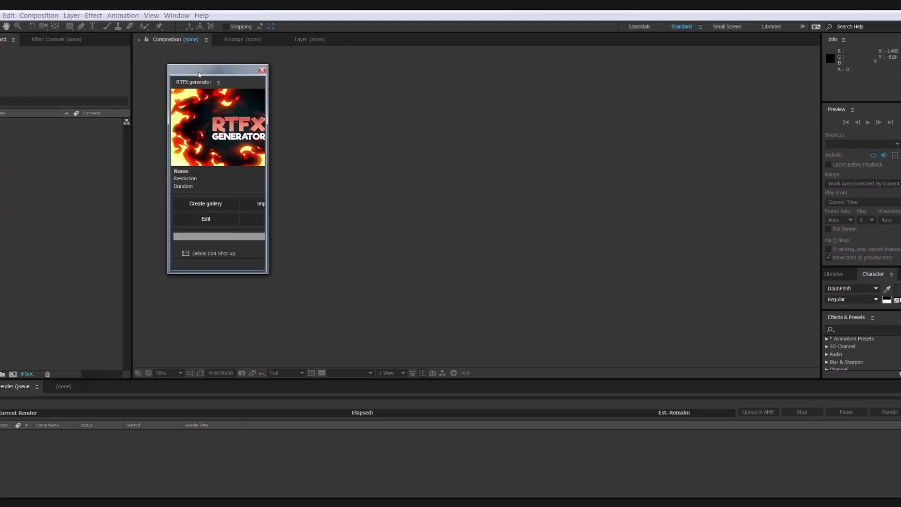
drag(200, 87, 749, 123)
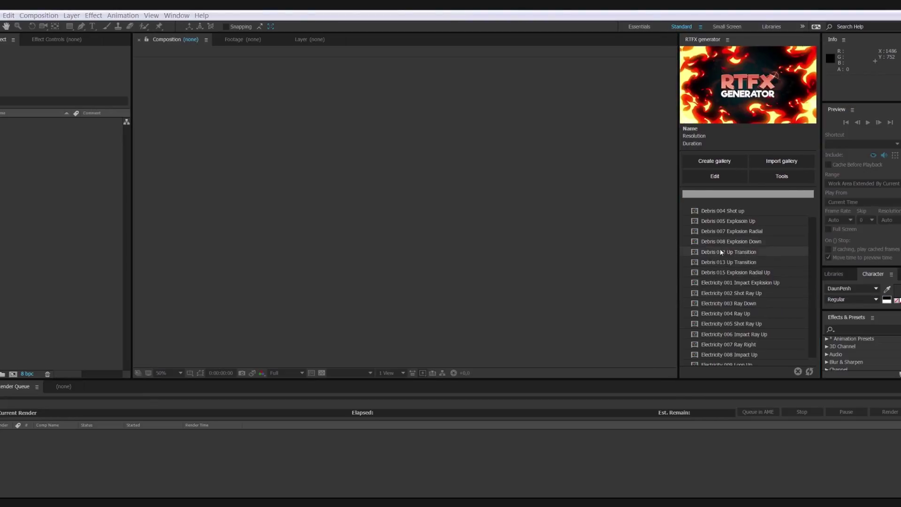
- Allow scripts to write files and access the network in preferences
click(695, 242)
click(547, 296)
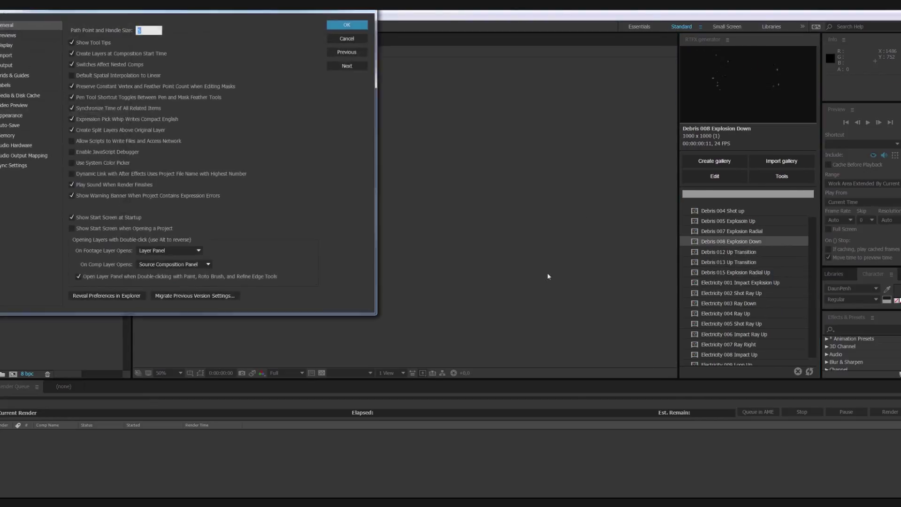
click(72, 141)
click(346, 25)
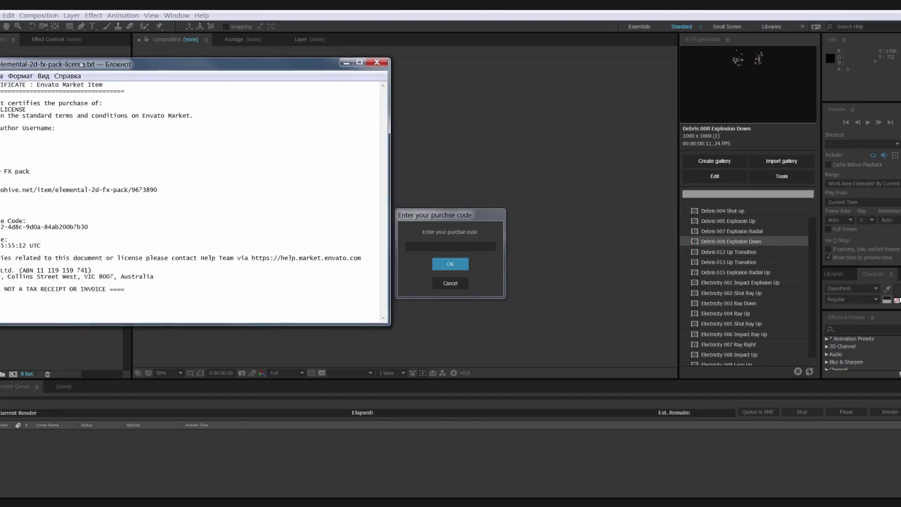
- Copy the purchase code from the license file into the purchase code dialog and confirm
drag(169, 55, 645, 100)
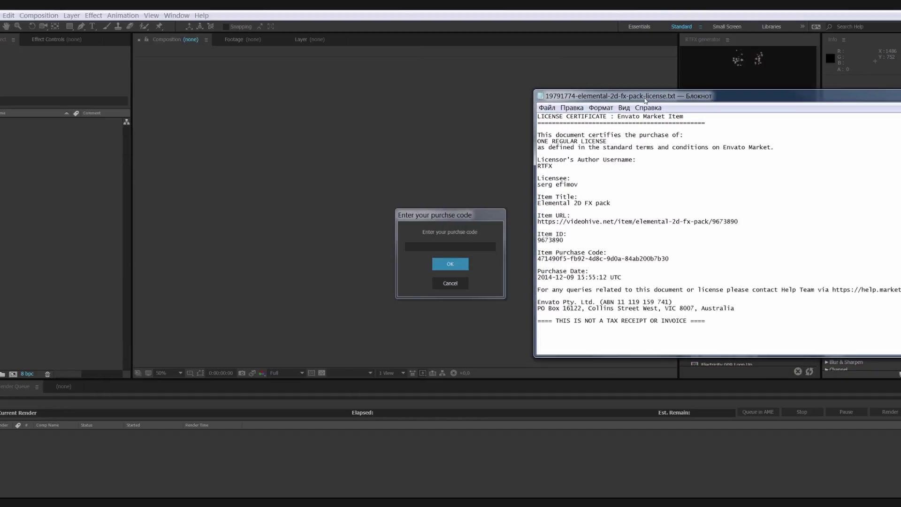
drag(694, 258, 565, 257)
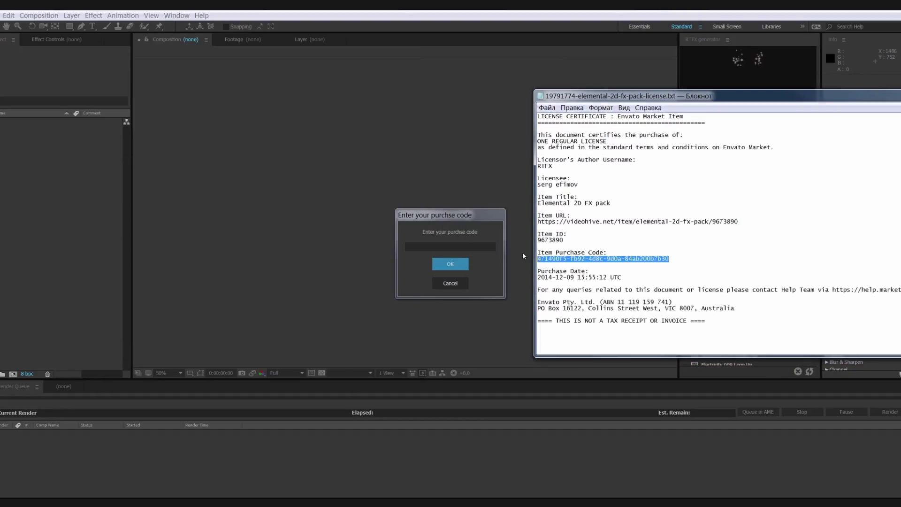
click(475, 244)
key(ctrl+v)
click(451, 264)
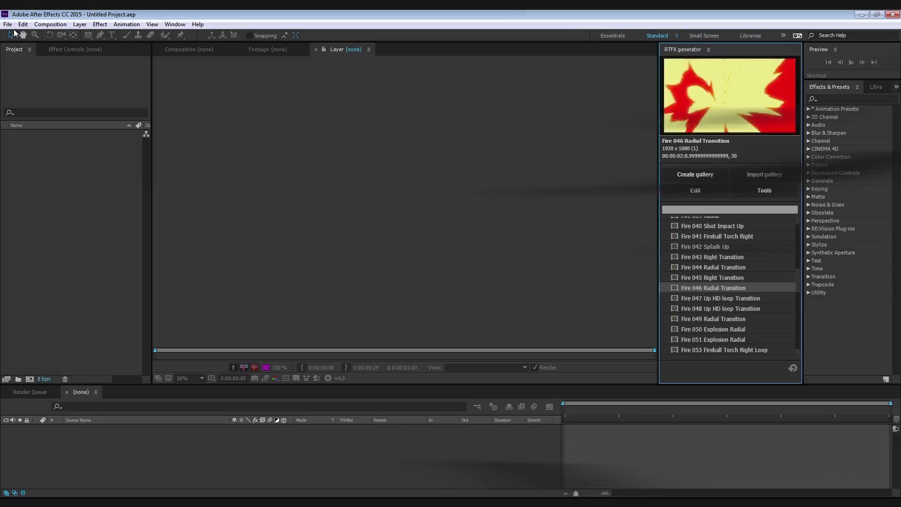
- Open the recent project F:\RTFX\test.aep
click(7, 24)
mouse_move(66, 59)
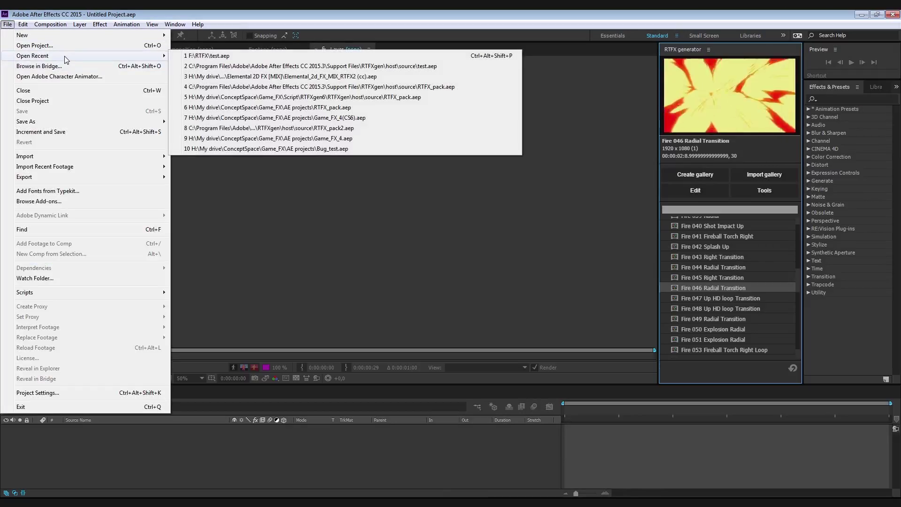
click(200, 55)
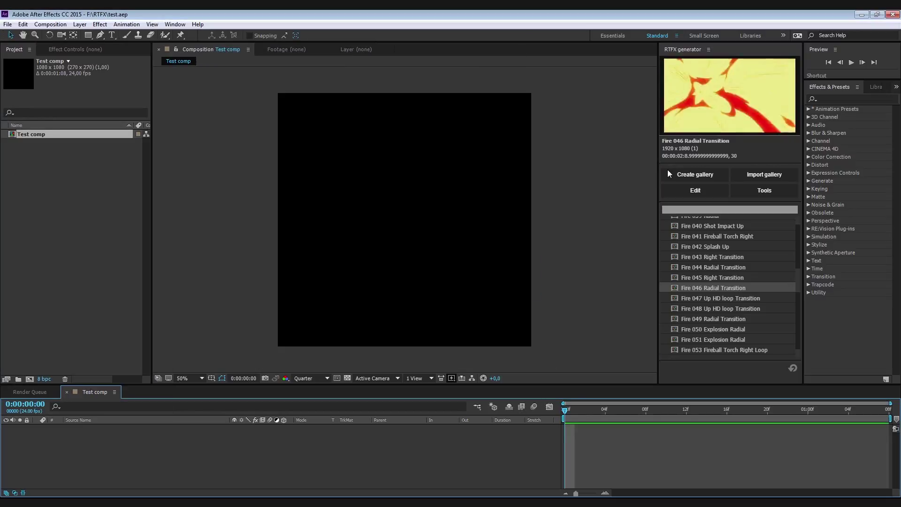
- Add Fire 042 Splash Up to Test comp and preview it and Fire 043 Right Transition
click(731, 247)
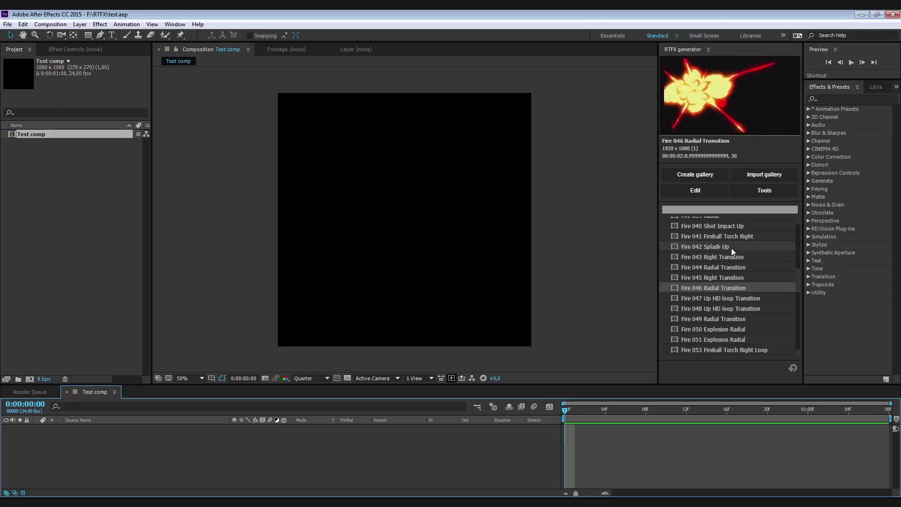
double_click(675, 248)
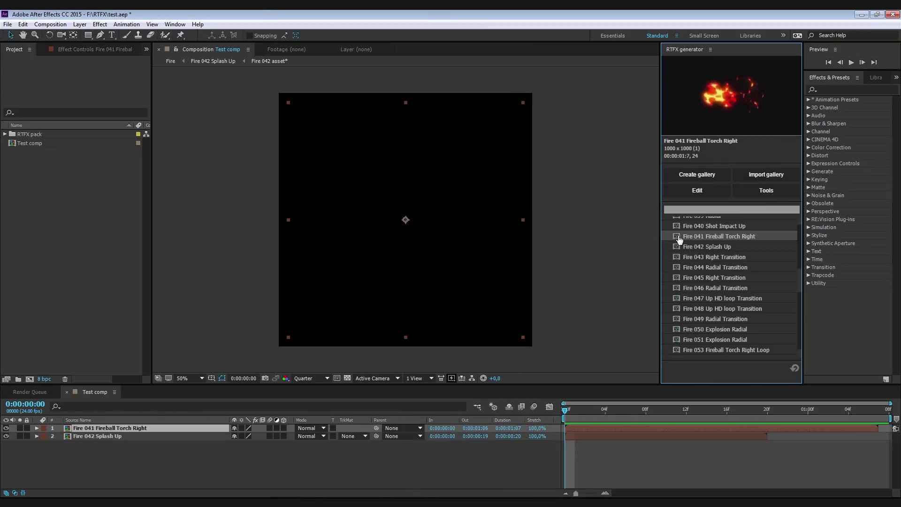
key(space)
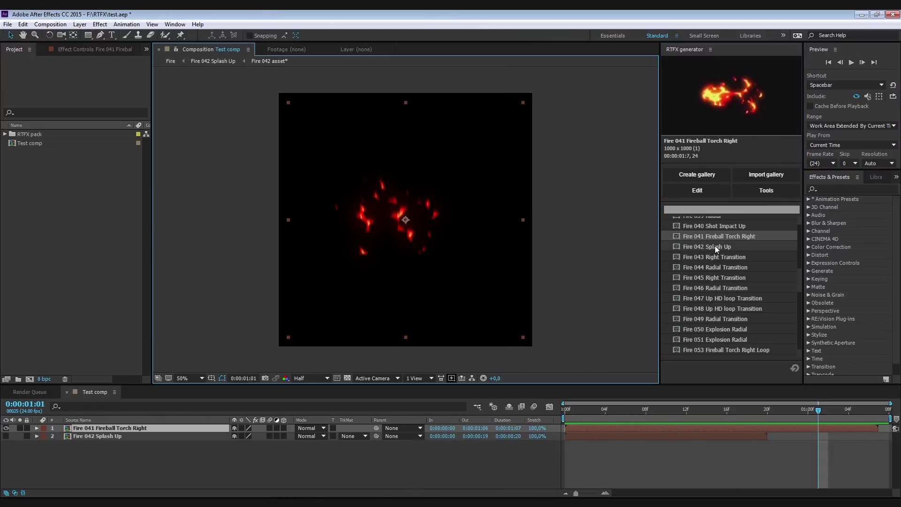
click(714, 246)
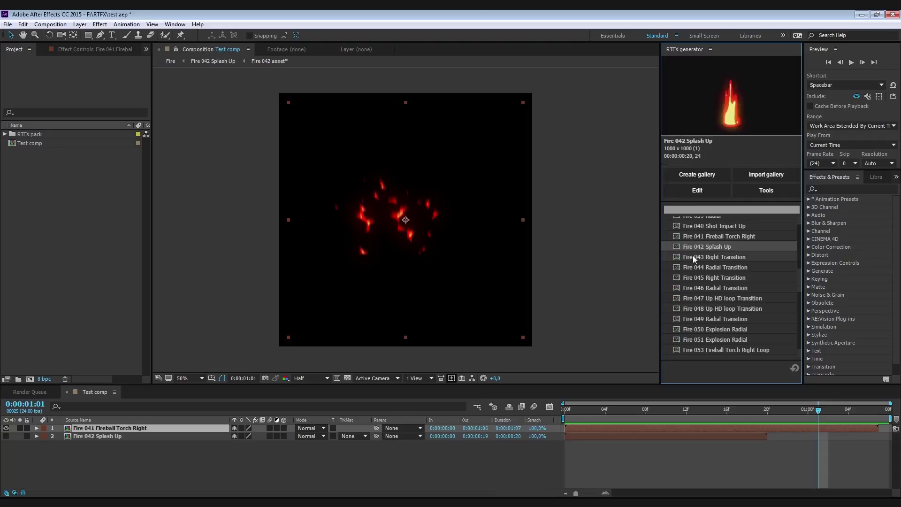
click(692, 257)
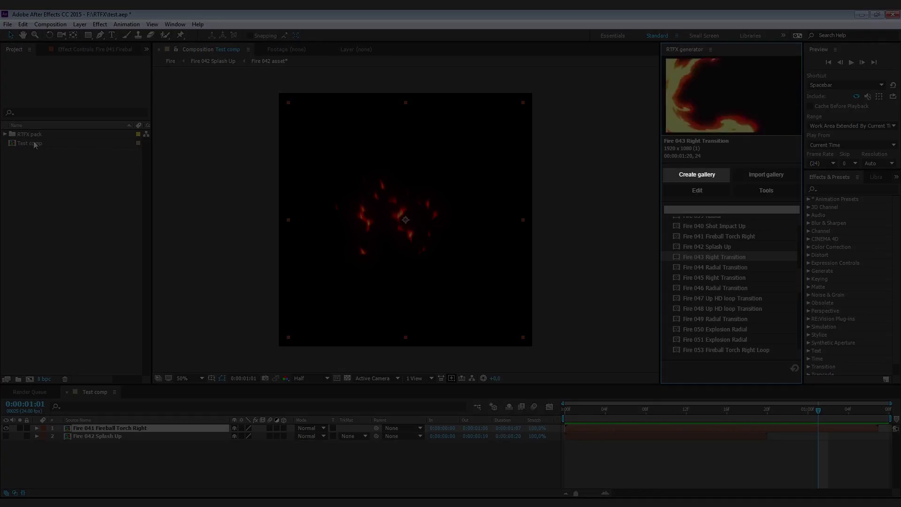
- Expand the RTFX pack folder in the Project panel, briefly opening and closing Animations
click(5, 135)
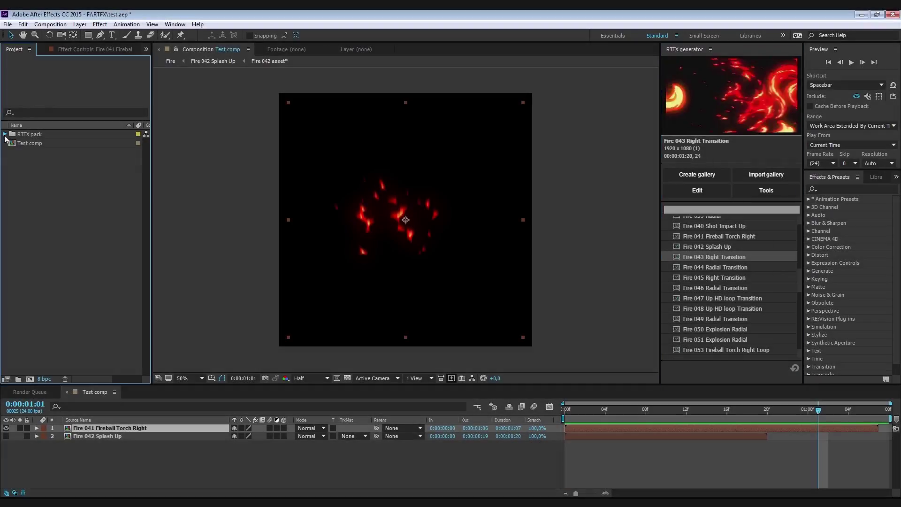
click(14, 143)
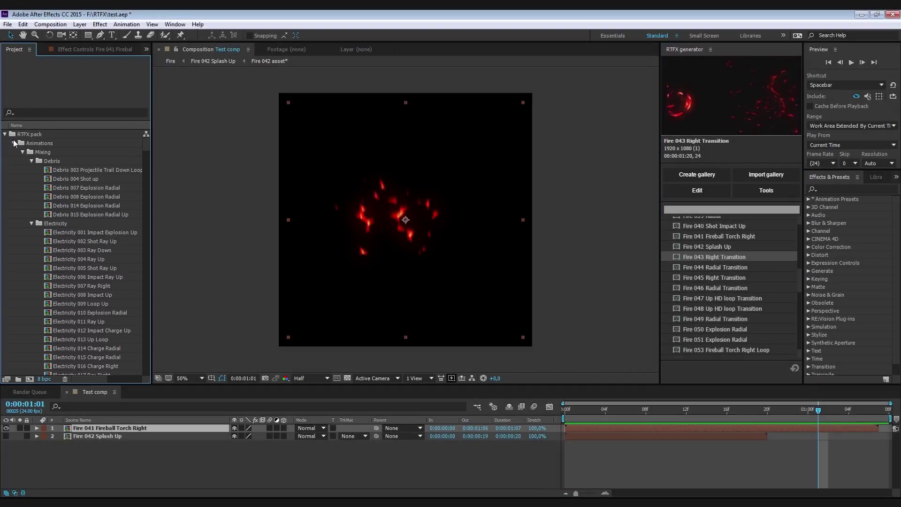
click(14, 135)
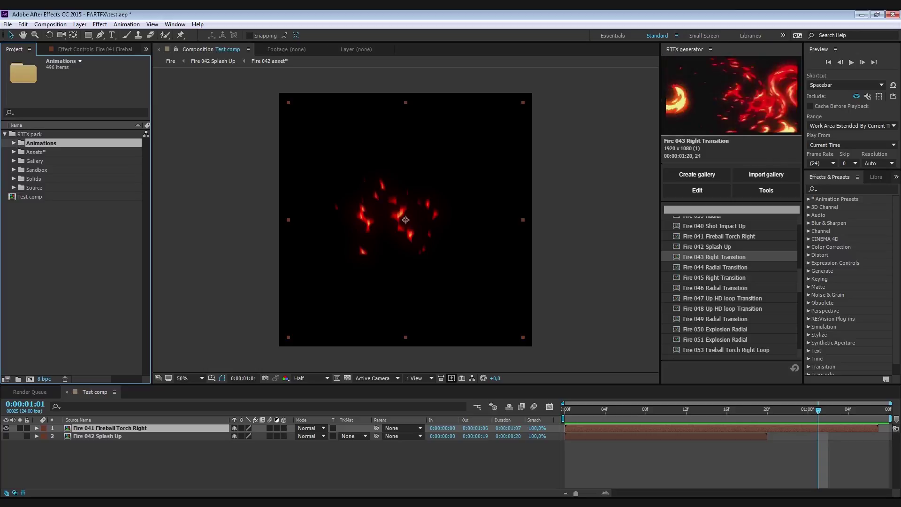
- Open Import gallery settings, browse toward list.json, then cancel the file browser
click(755, 176)
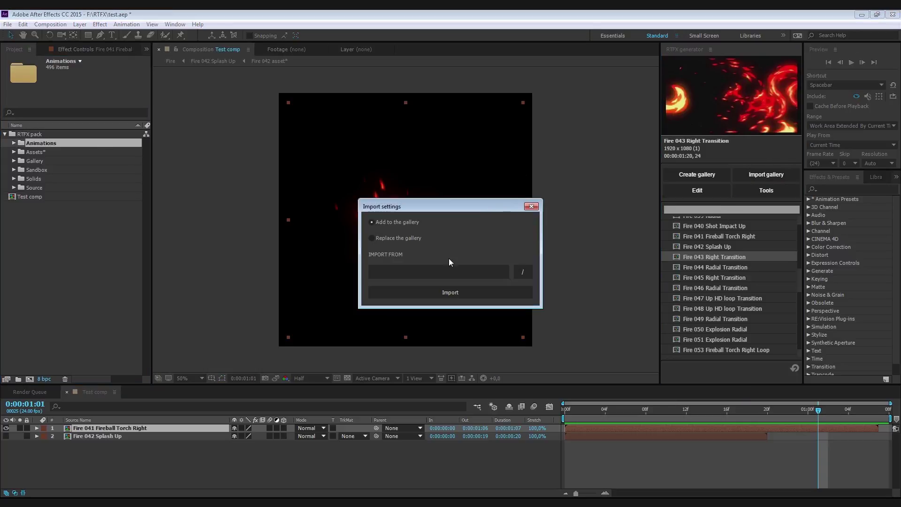
click(523, 272)
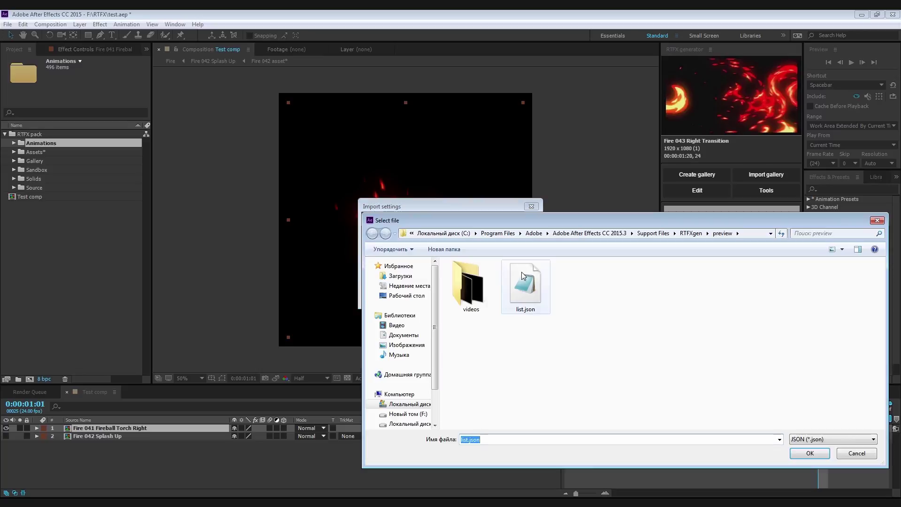
click(512, 324)
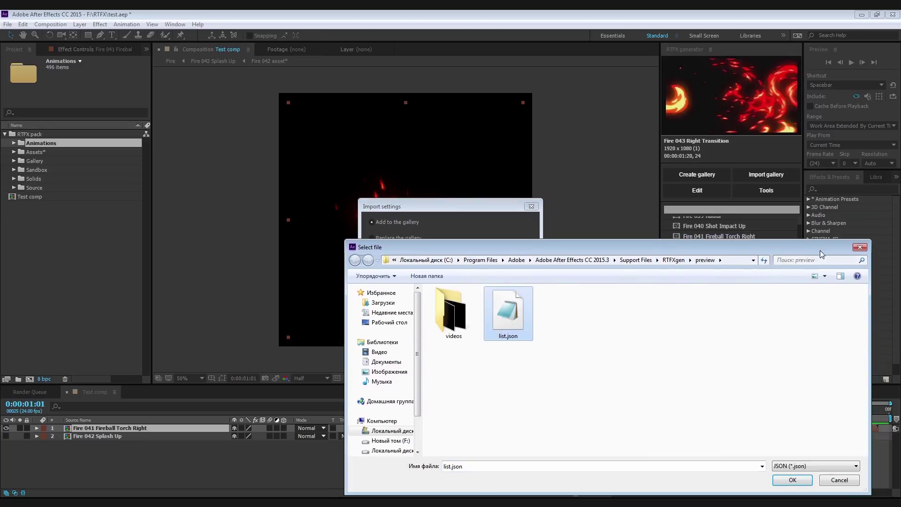
click(864, 248)
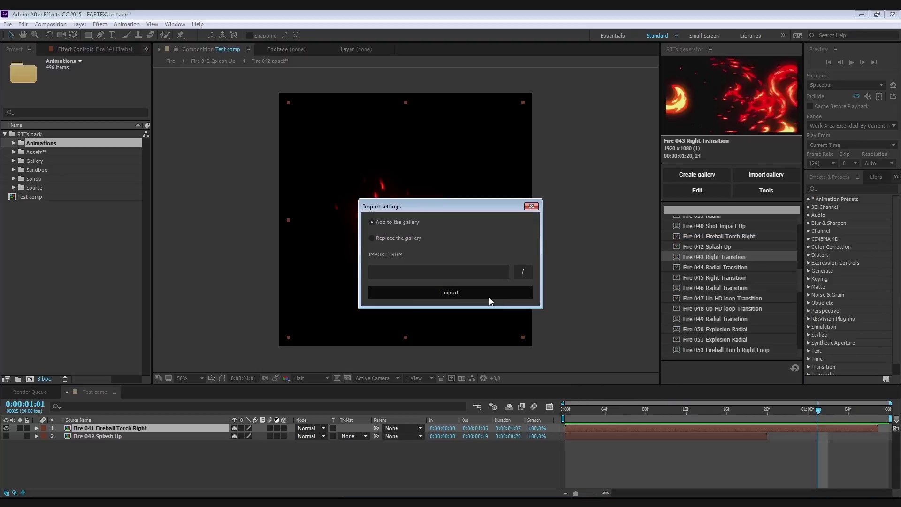
- Filter the effects list by 'mix', preview Energy 047 Shot Right MIX, then clear the filter
click(531, 207)
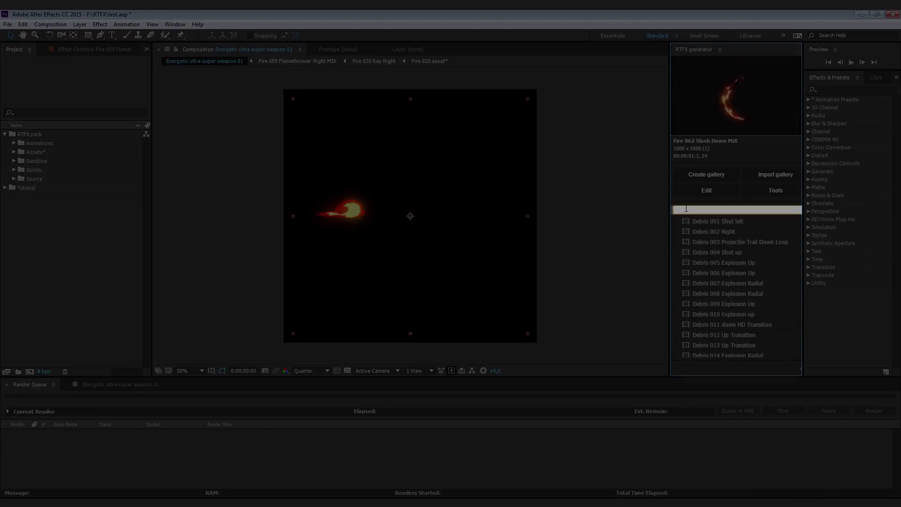
text(mix)
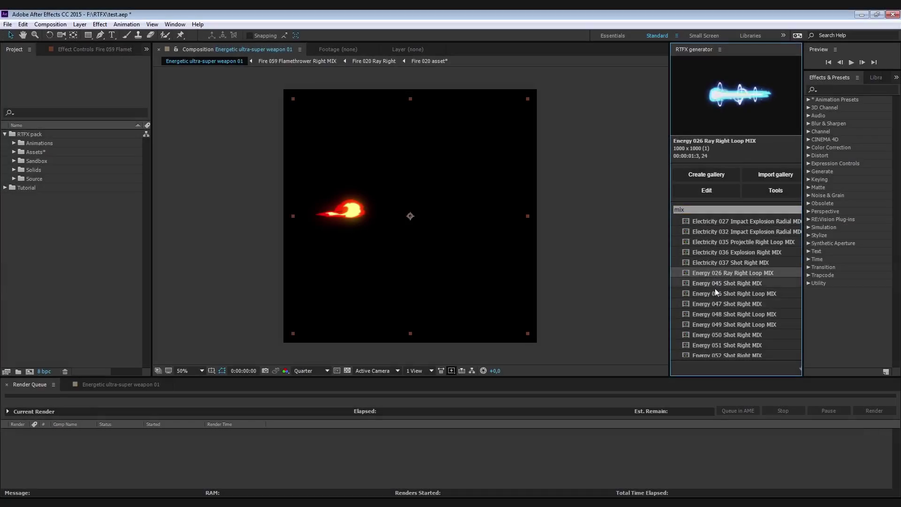
click(716, 305)
double_click(706, 210)
key(BackSpace)
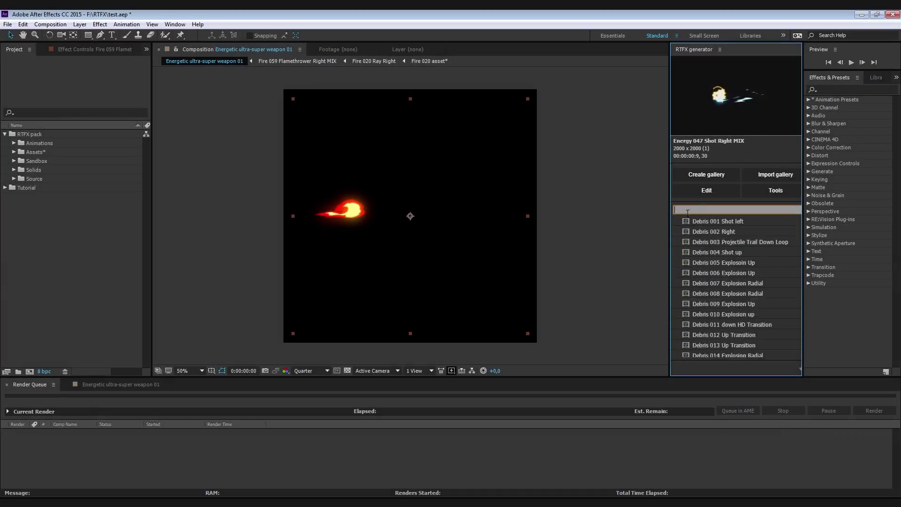
scroll(706, 281, down, 5)
- Edit a copy of Electricity 007 Ray Right, set its lightning colour to yellow, and preview
click(705, 297)
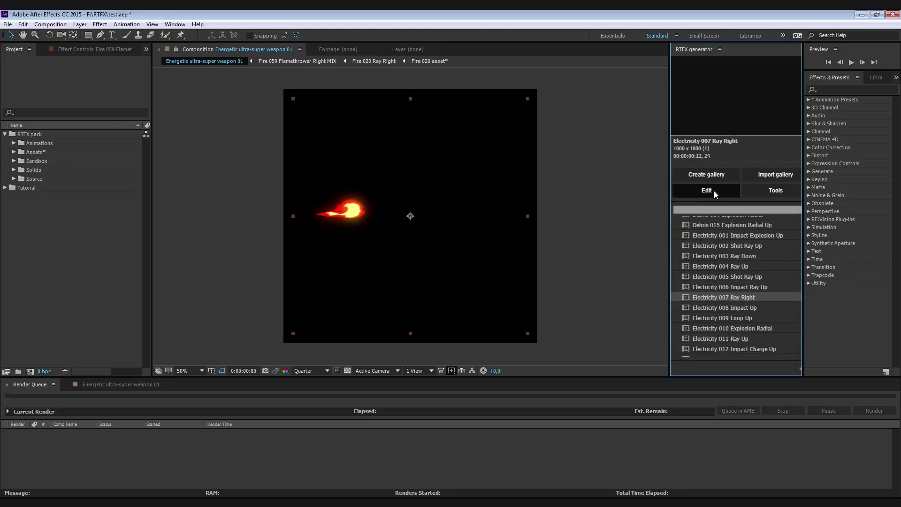
click(713, 191)
click(86, 49)
click(135, 70)
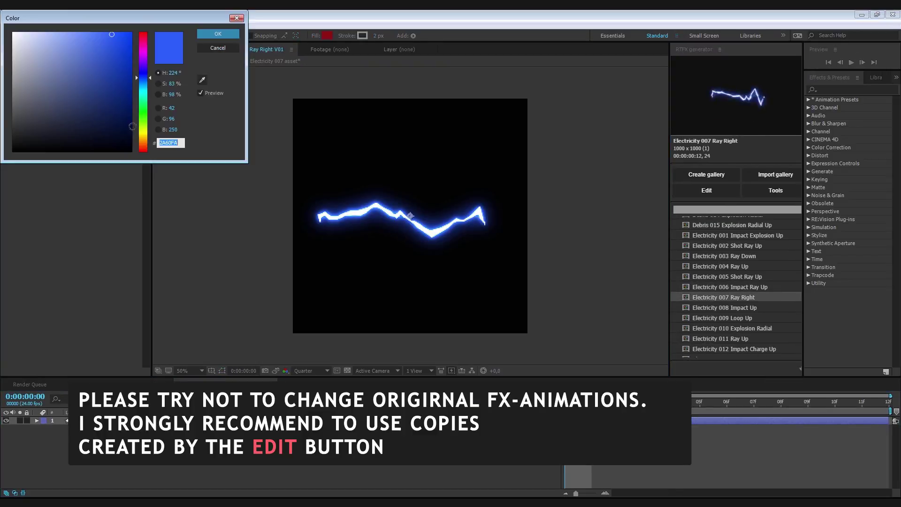
click(142, 137)
click(218, 34)
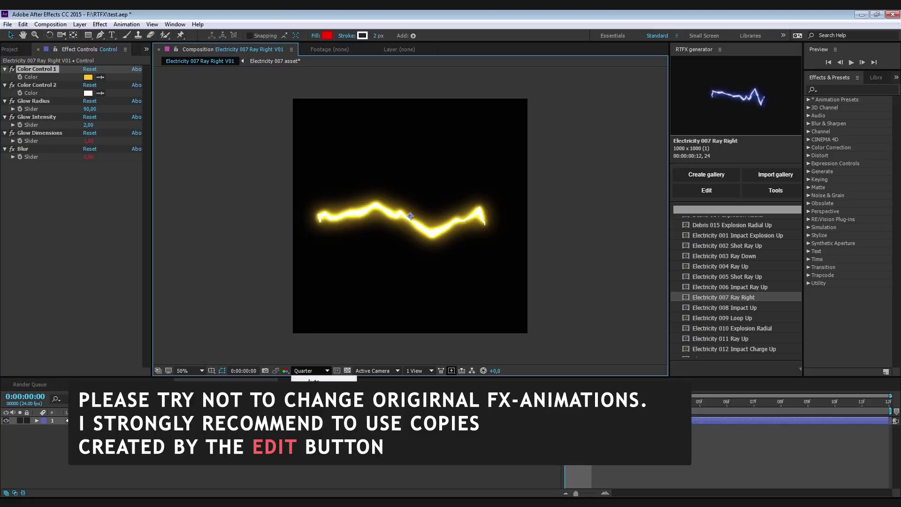
key(space)
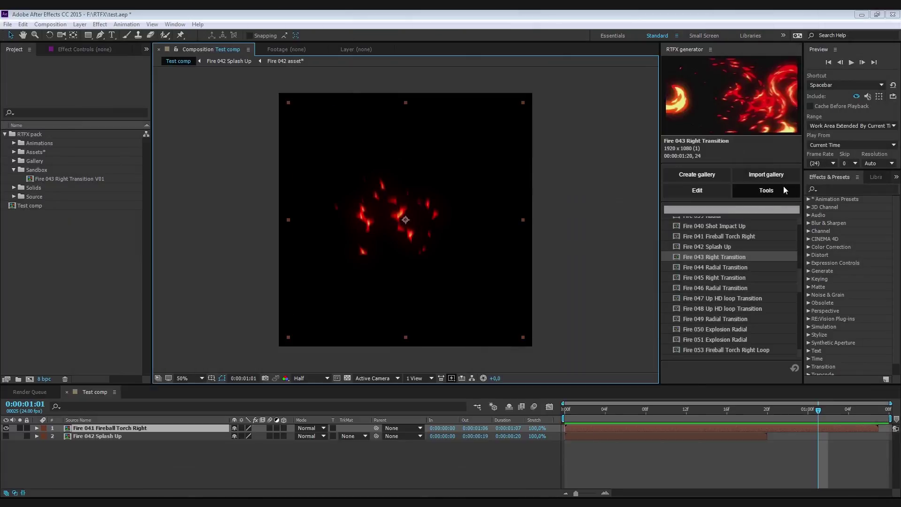
- Open the Brainstorm tools window and add Electricity, Smoke and Sparks to the mix
click(781, 190)
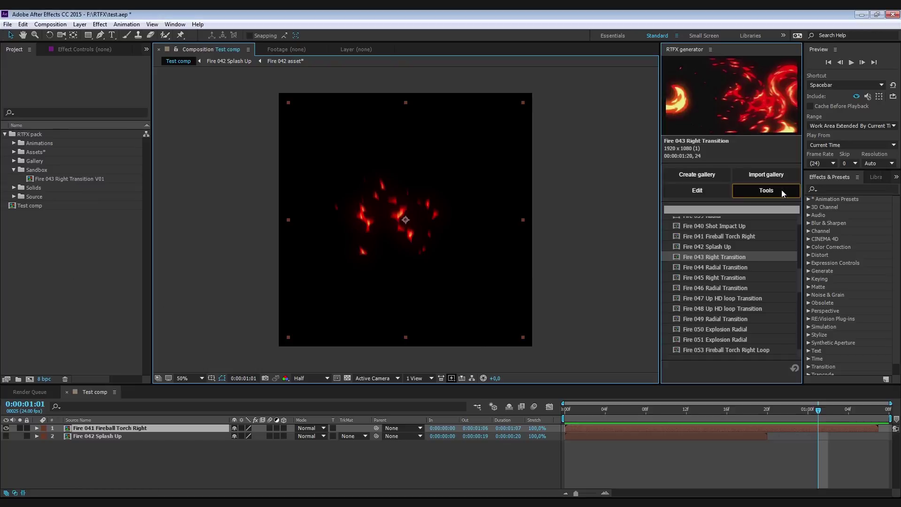
drag(494, 137, 720, 199)
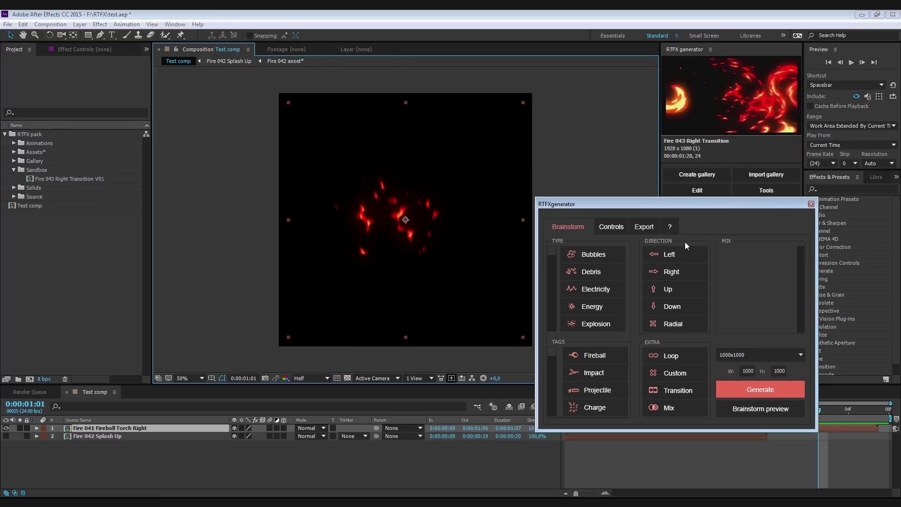
click(578, 287)
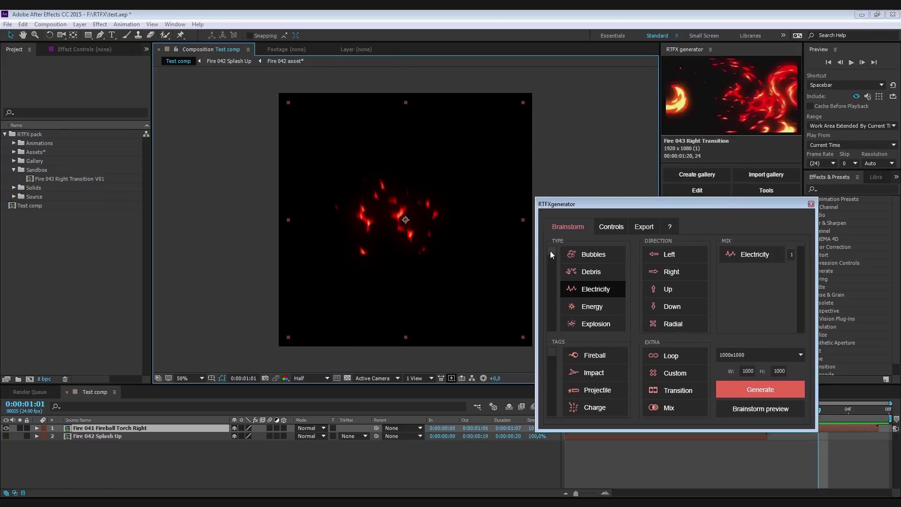
drag(550, 256, 556, 314)
click(587, 305)
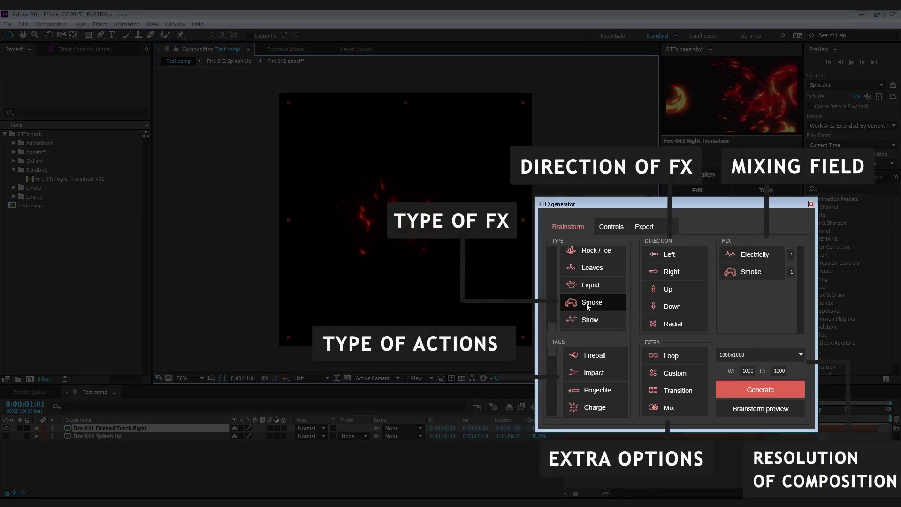
click(591, 330)
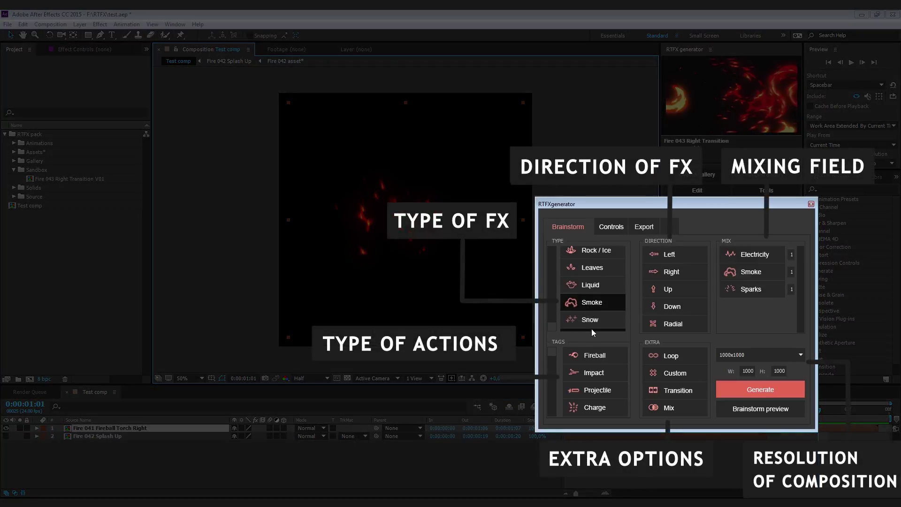
- Add the Radial direction, set the Smoke count, and keep the 1000x1000 resolution
click(593, 373)
click(593, 373)
click(657, 323)
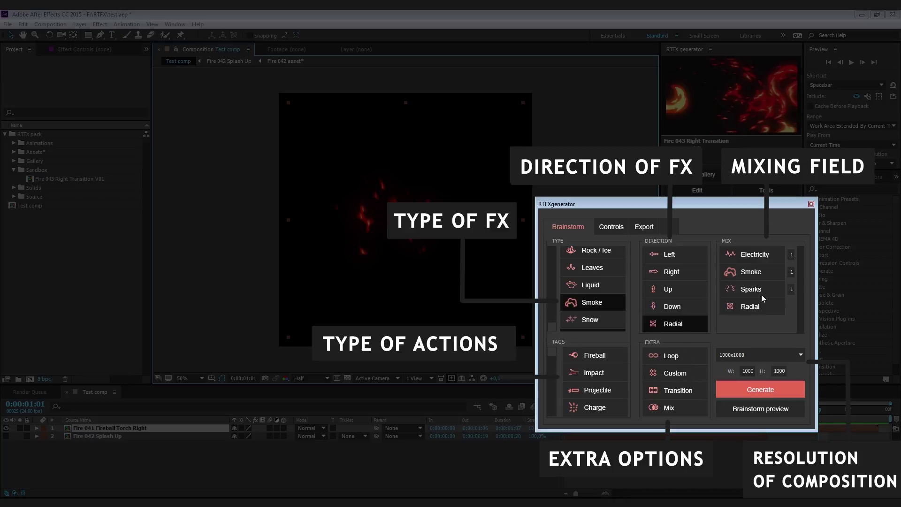
click(791, 273)
click(769, 352)
click(769, 354)
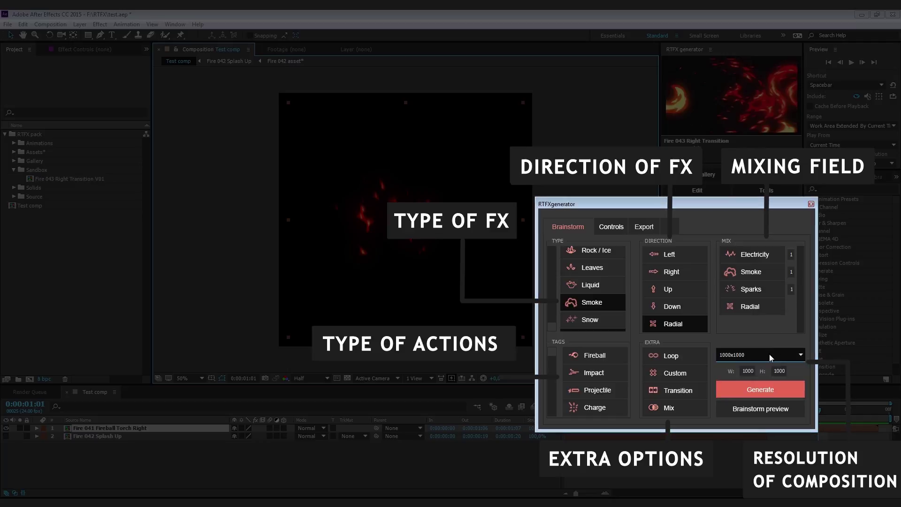
click(747, 370)
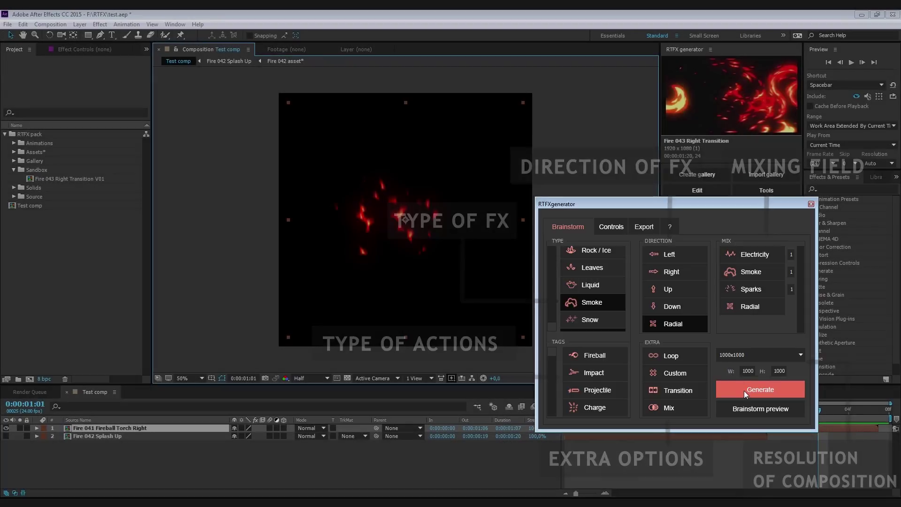
- Generate radial mixes Mix_1 through Mix_5, previewing Mix_1 along the way
click(744, 389)
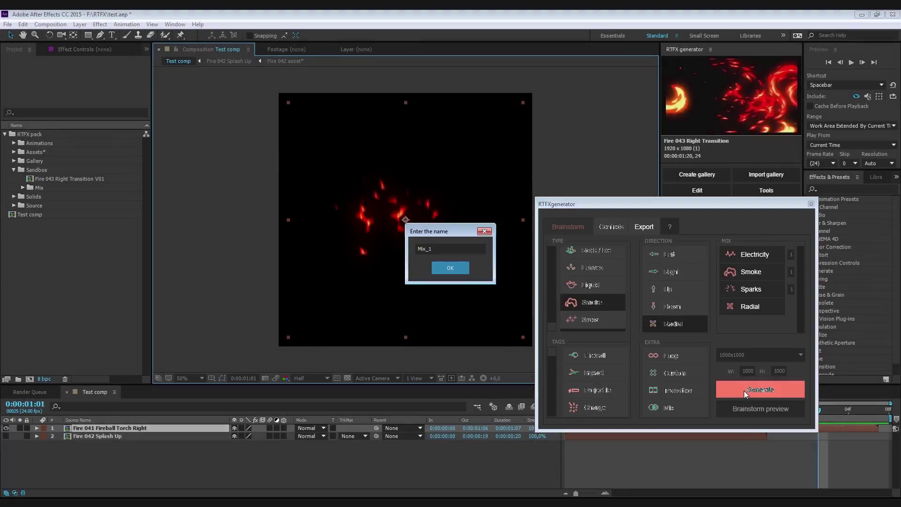
key(space)
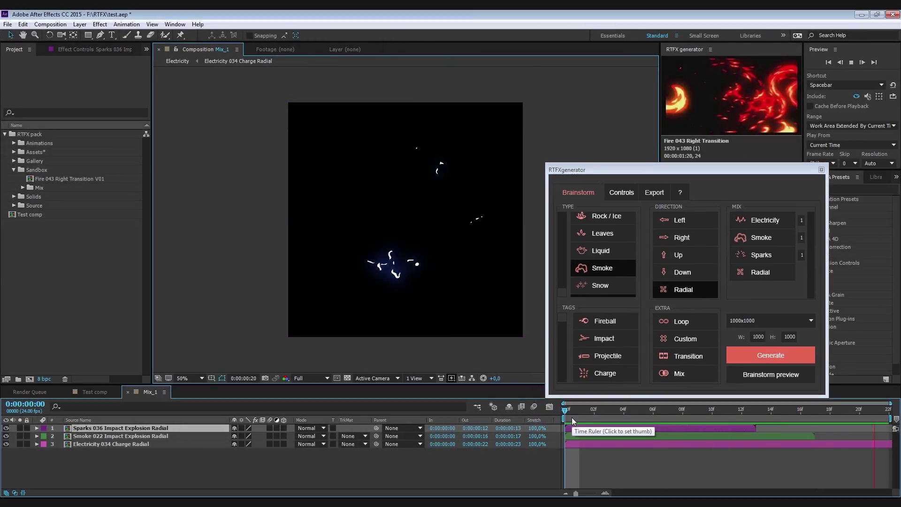
click(770, 355)
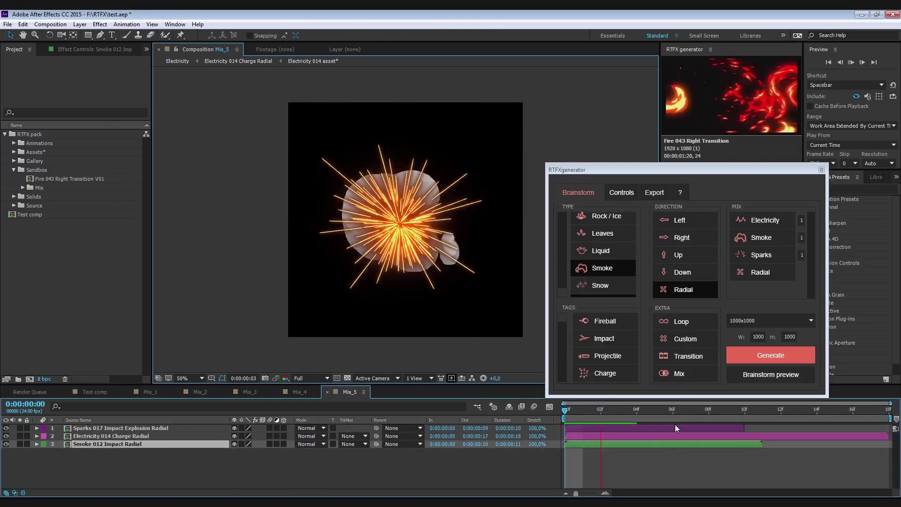
click(323, 436)
click(347, 136)
- Select the Mix folder and render a brainstorm preview gallery of the mixes
click(23, 188)
click(22, 188)
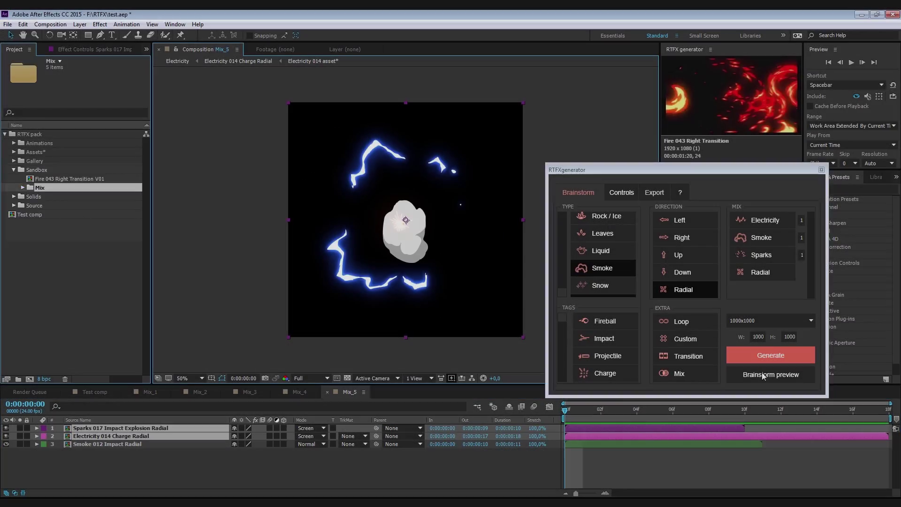
click(763, 374)
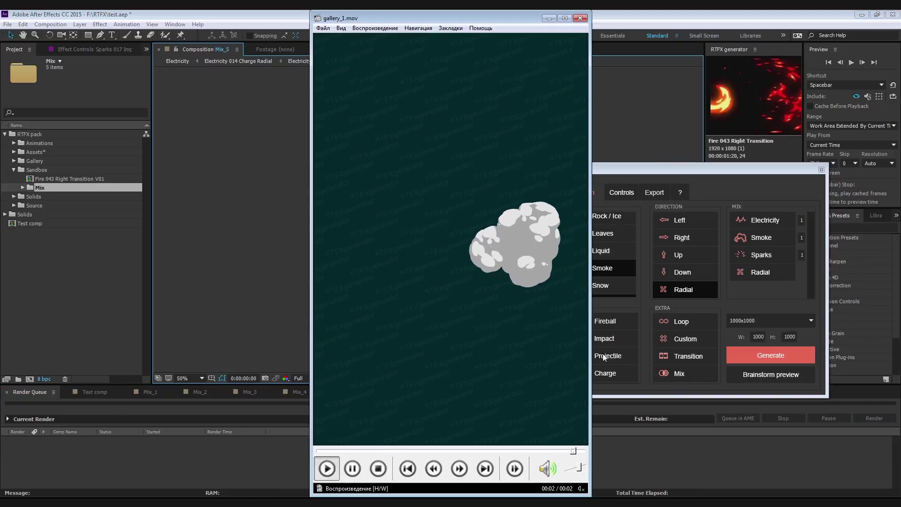
- Replay and pause the gallery_1.mov preview, then close the media player
click(553, 360)
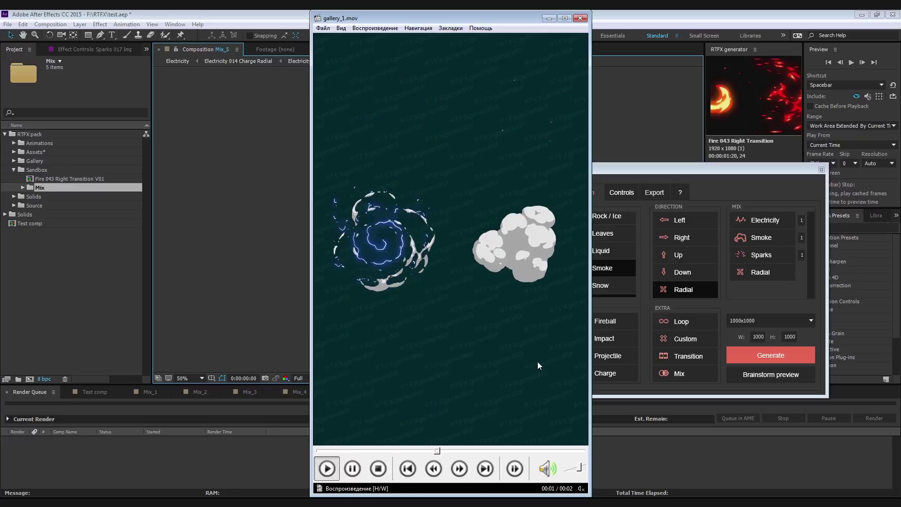
click(491, 361)
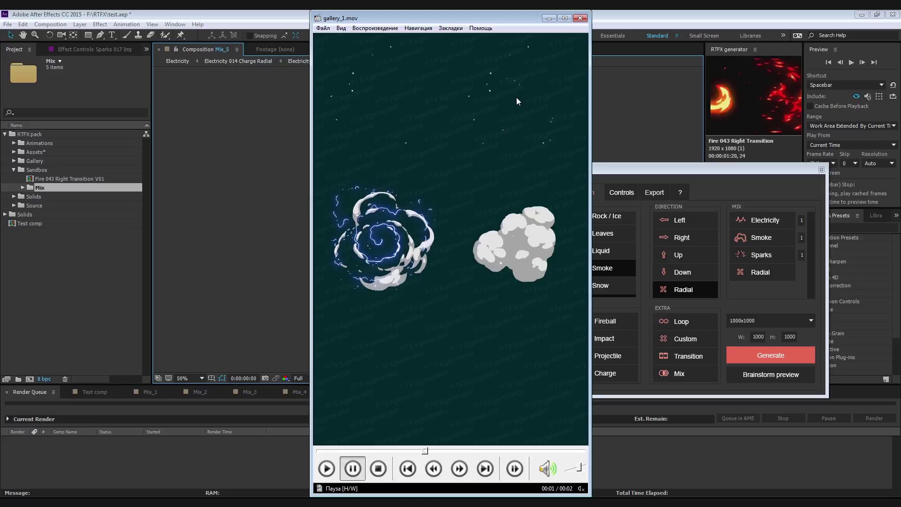
click(577, 21)
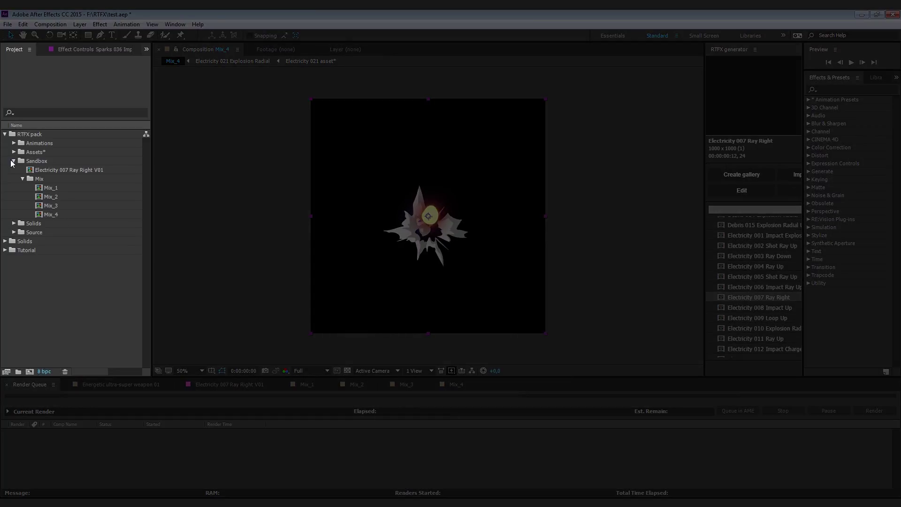
- Collapse Sandbox and expand Animations > Mixing > Explosion to list Explosion 001 through 012
click(14, 161)
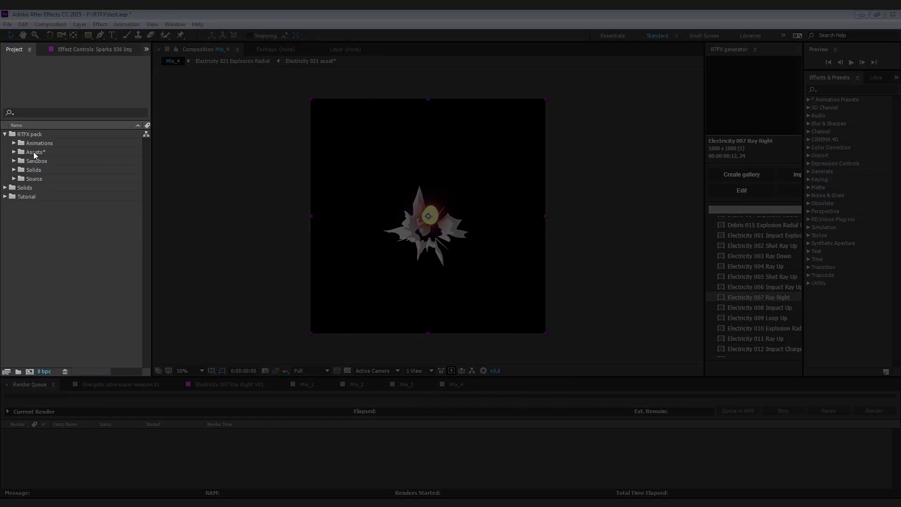
click(14, 143)
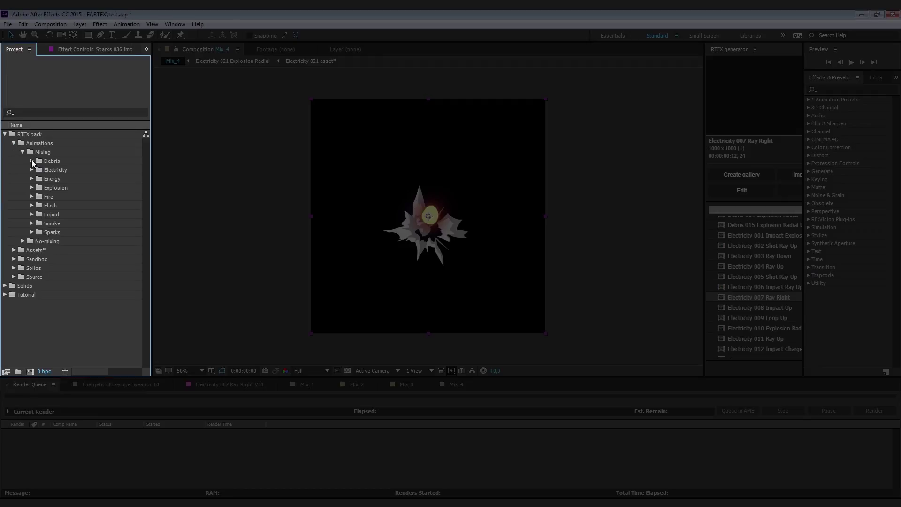
click(32, 187)
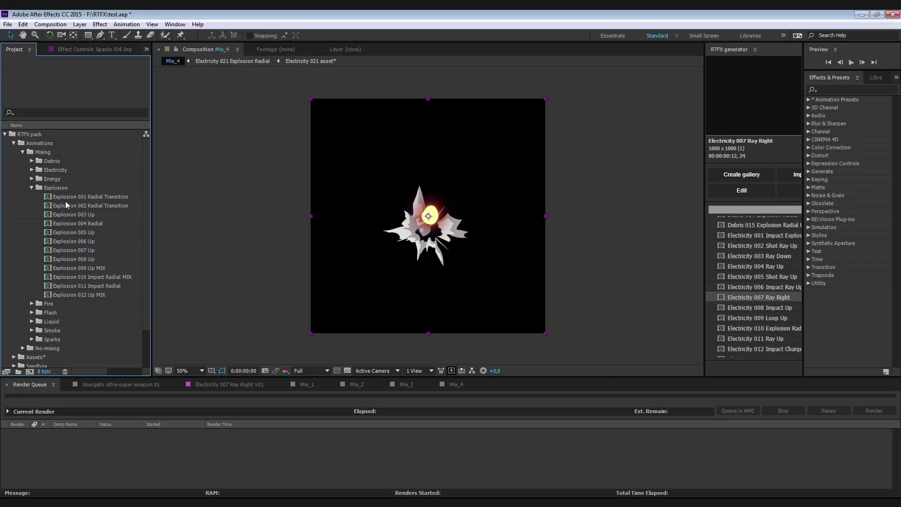
click(67, 205)
click(91, 215)
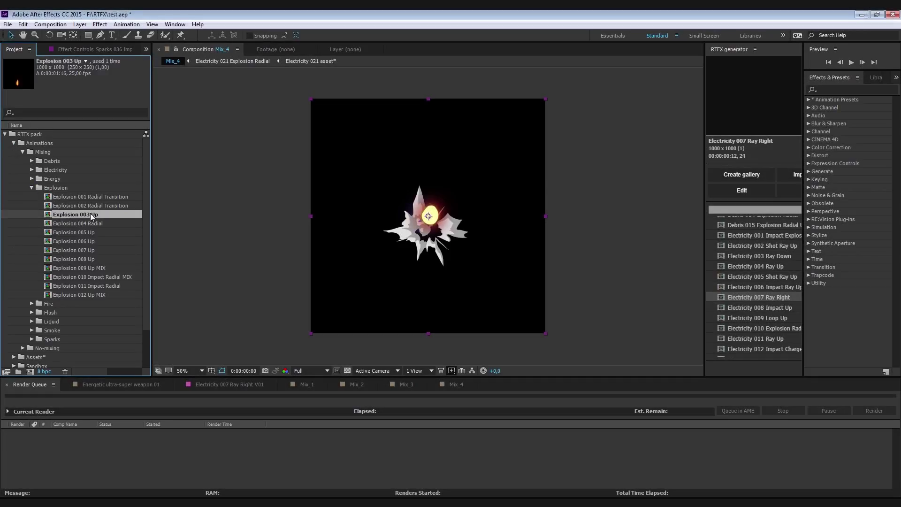
click(796, 192)
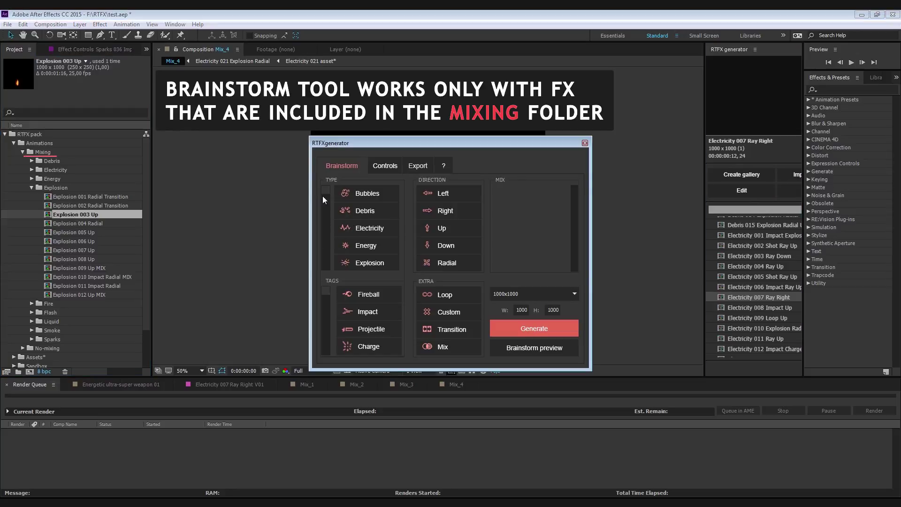
drag(322, 189, 326, 224)
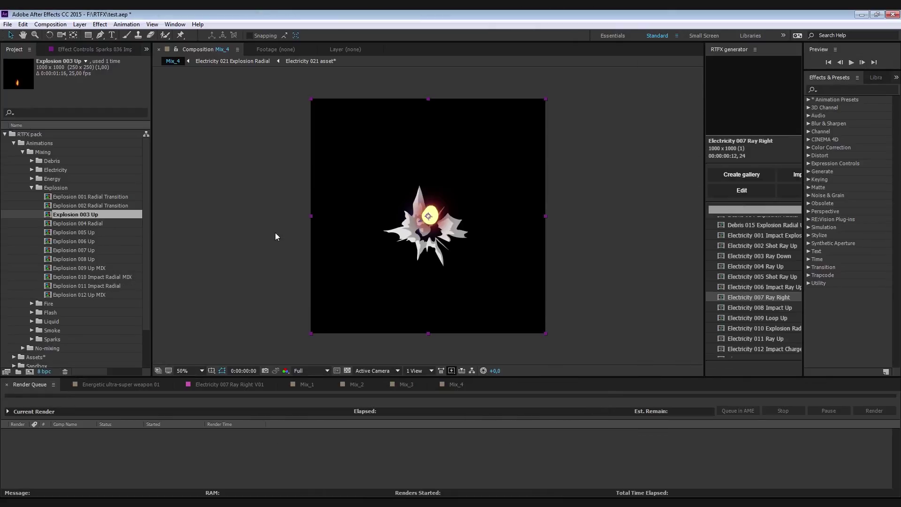
click(90, 224)
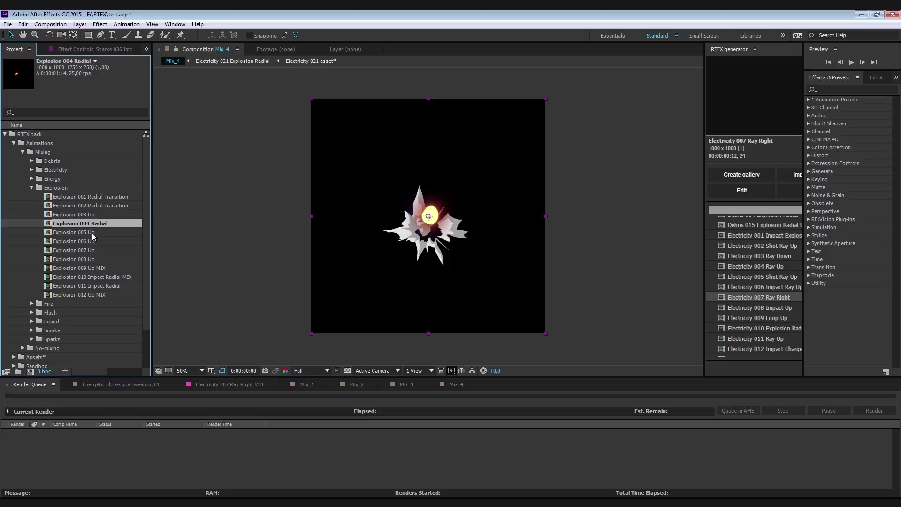
click(92, 233)
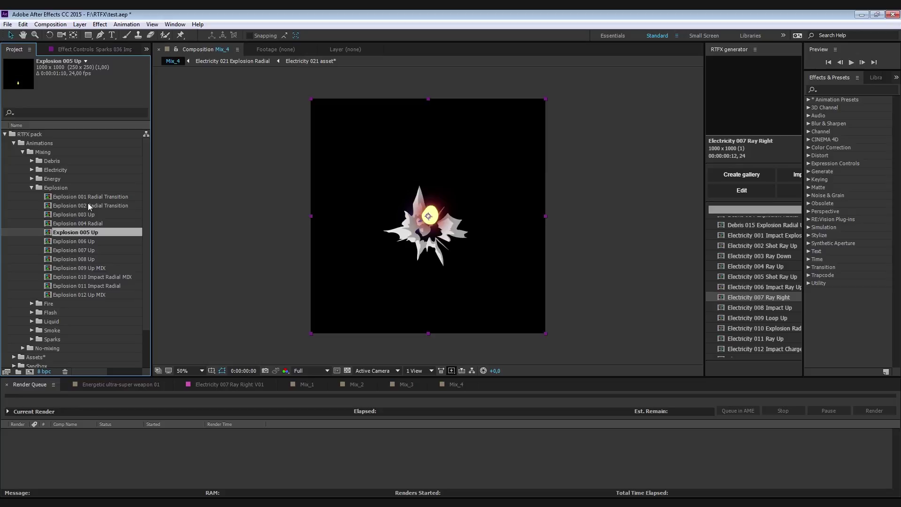
- Open and play Explosion 005 Up and Explosion 002 Radial Transition from the start
double_click(82, 231)
key(space)
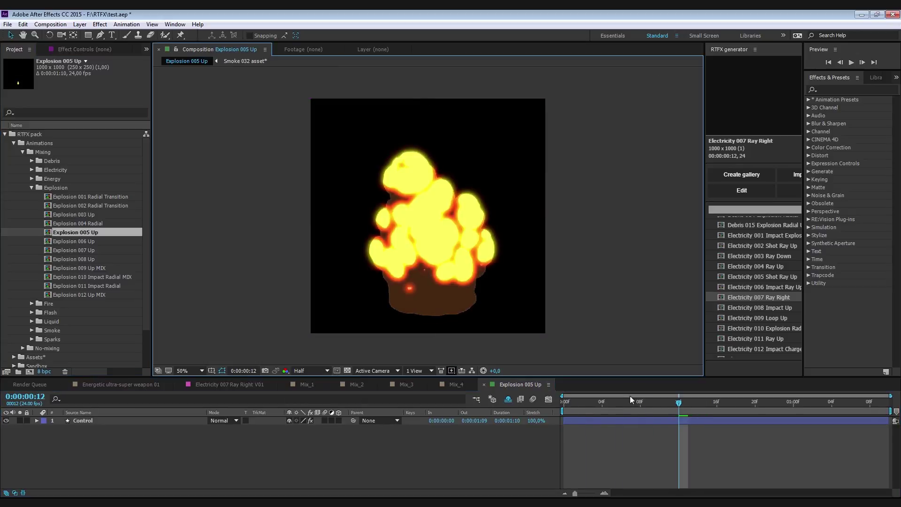
double_click(106, 204)
click(443, 403)
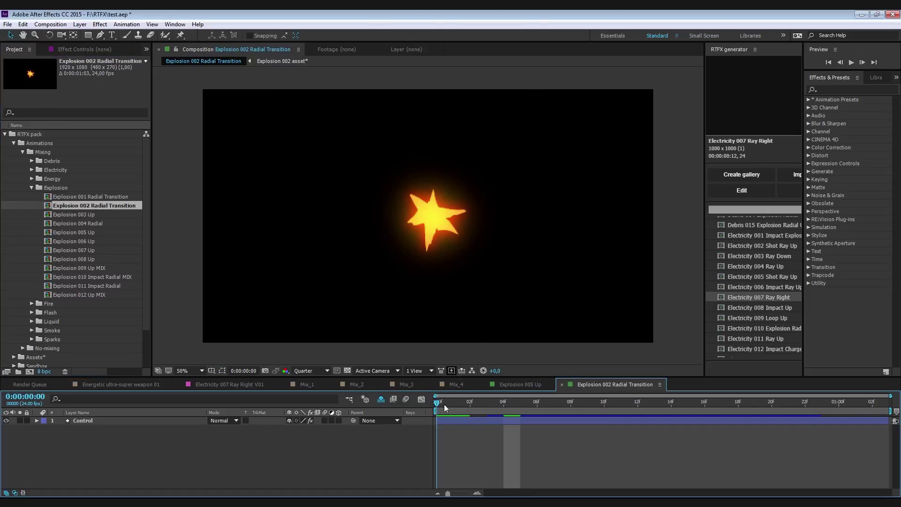
key(space)
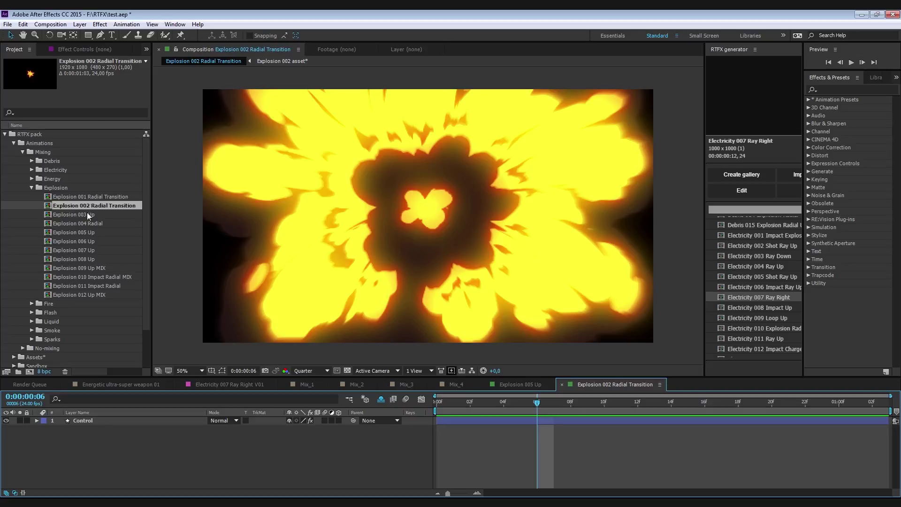
- Open Explosion 009 Up MIX at Full resolution and select its Explosion 003 Up layer
double_click(87, 267)
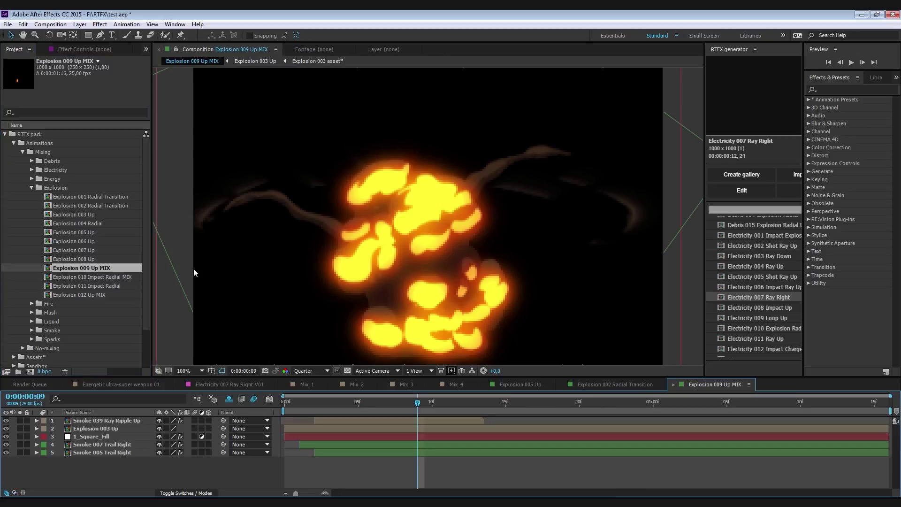
click(303, 370)
click(303, 379)
click(358, 401)
click(122, 428)
- Browse Assets and Sandbox, previewing Electricity 007 Ray Right V01 and the Mix_1 composition
click(13, 143)
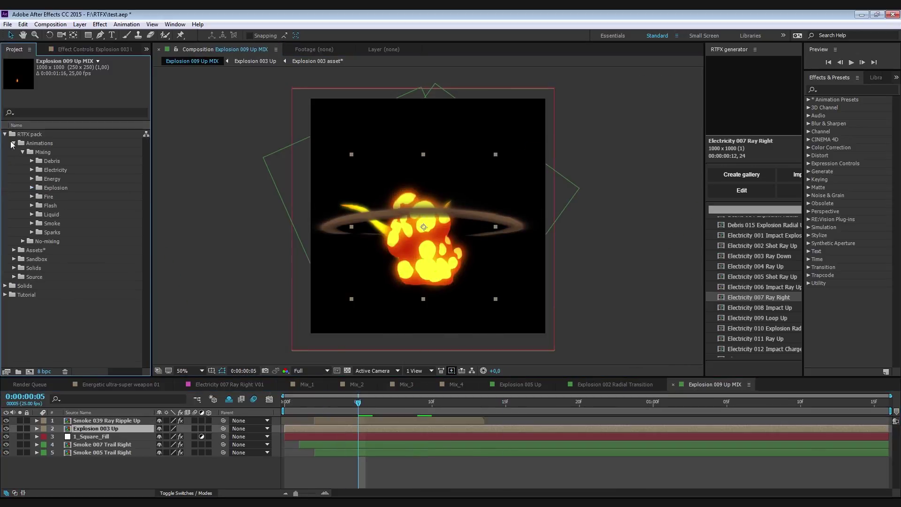
click(14, 152)
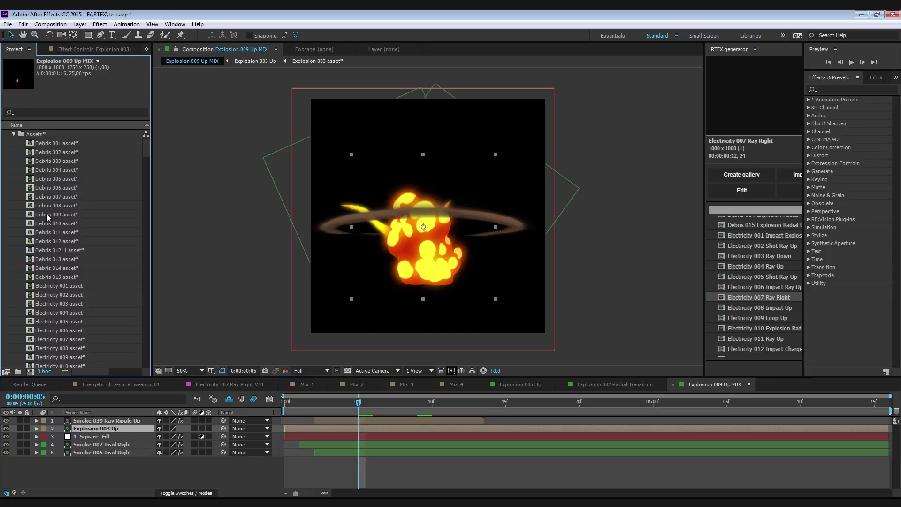
click(13, 134)
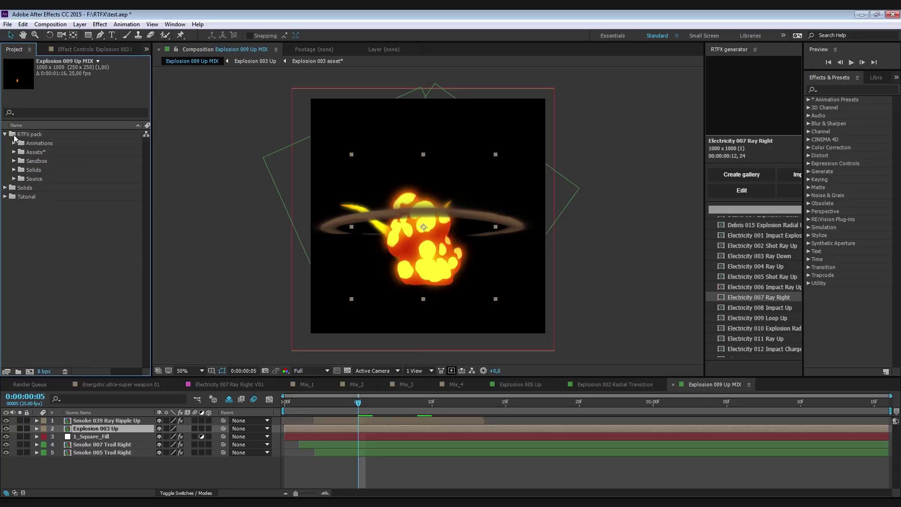
click(14, 161)
click(51, 170)
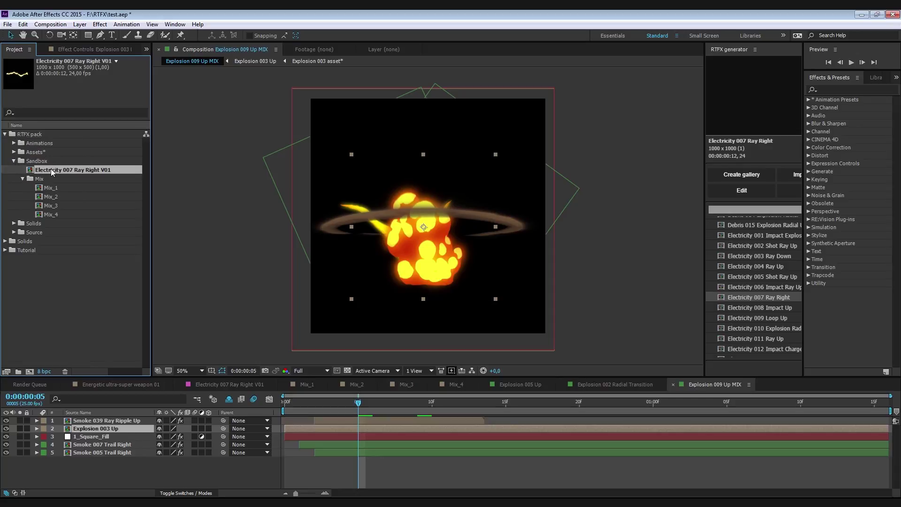
double_click(51, 170)
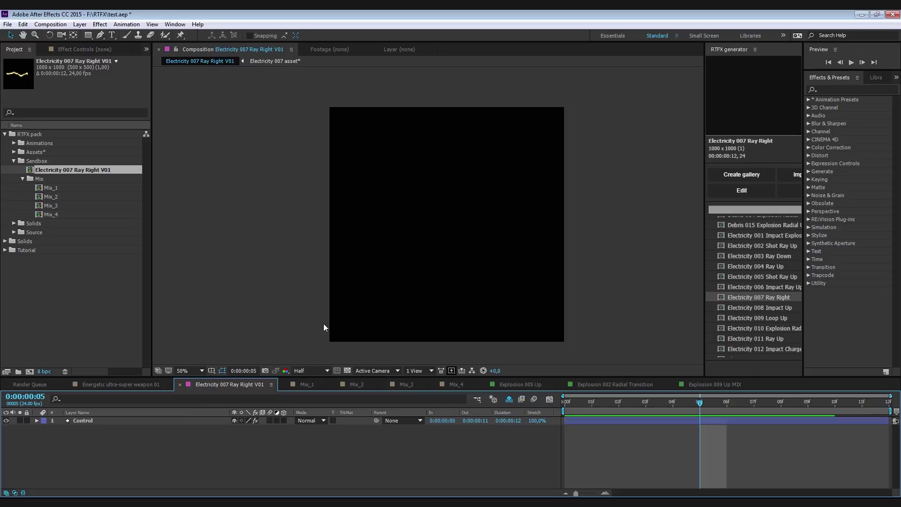
drag(709, 402, 672, 402)
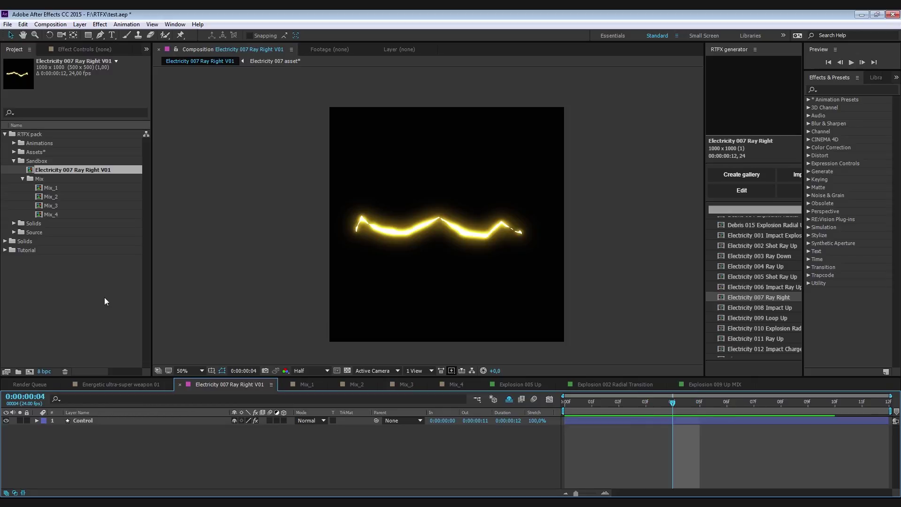
double_click(59, 189)
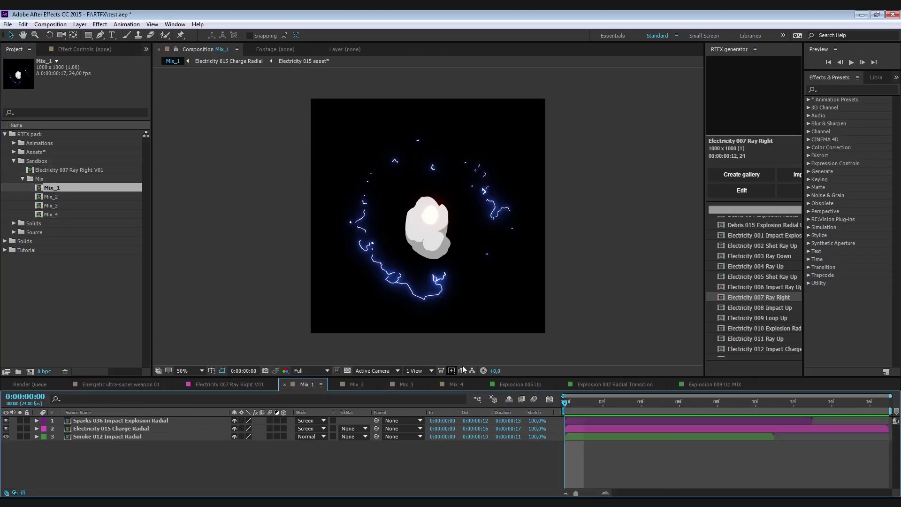
click(584, 402)
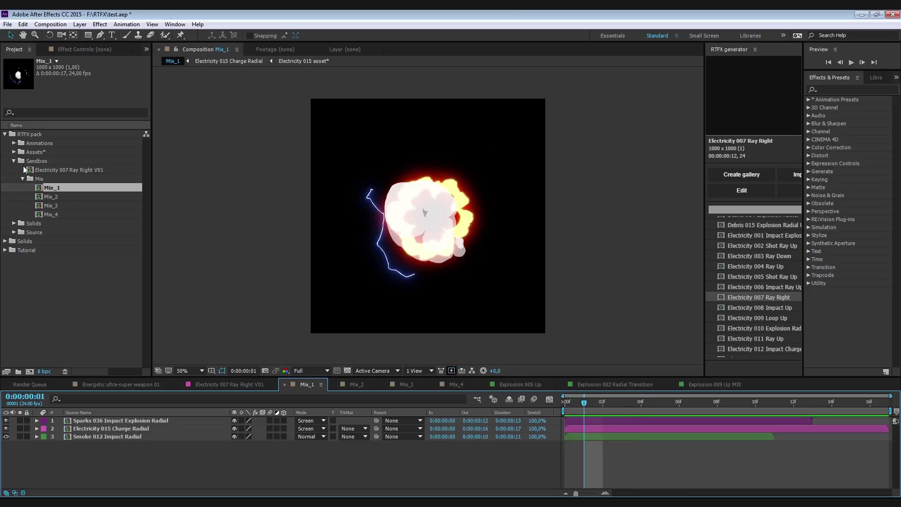
- Move Electricity 007 Ray Right V01 into Animations > Mixing and collapse Animations and Sandbox
click(55, 173)
click(14, 143)
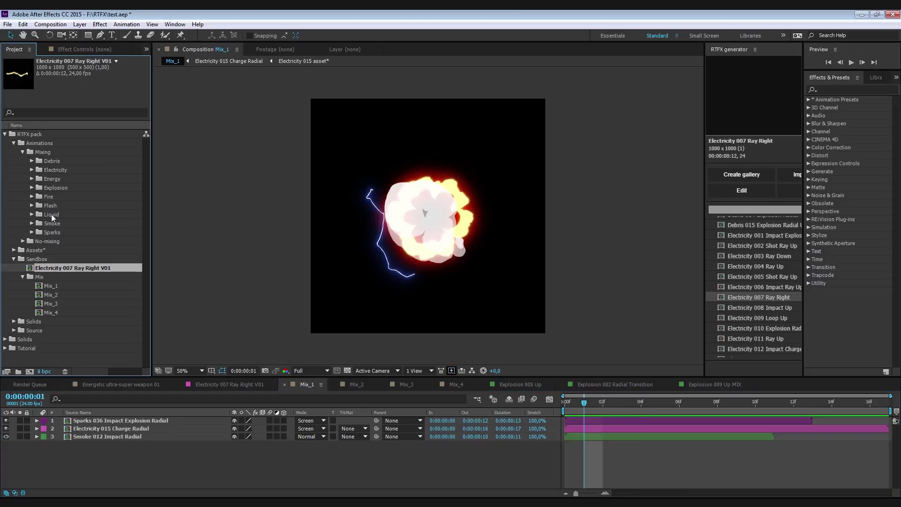
drag(52, 268, 51, 144)
click(13, 143)
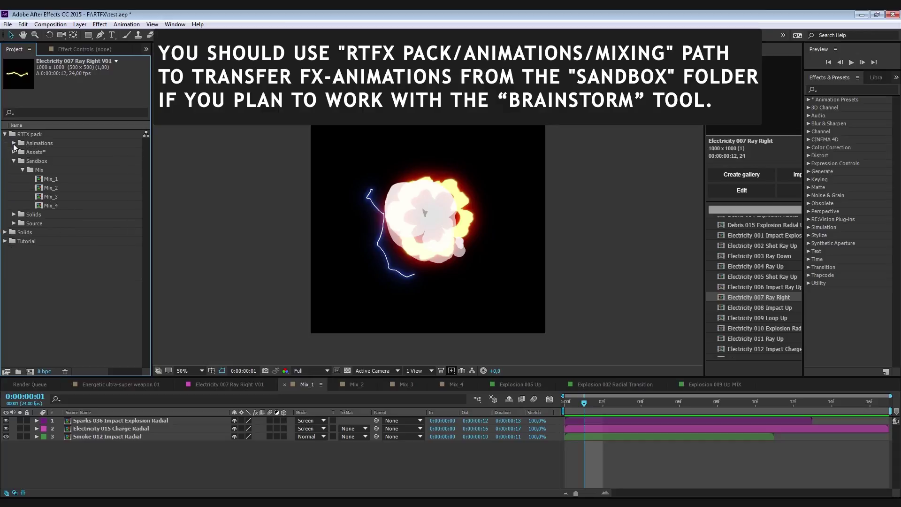
click(14, 161)
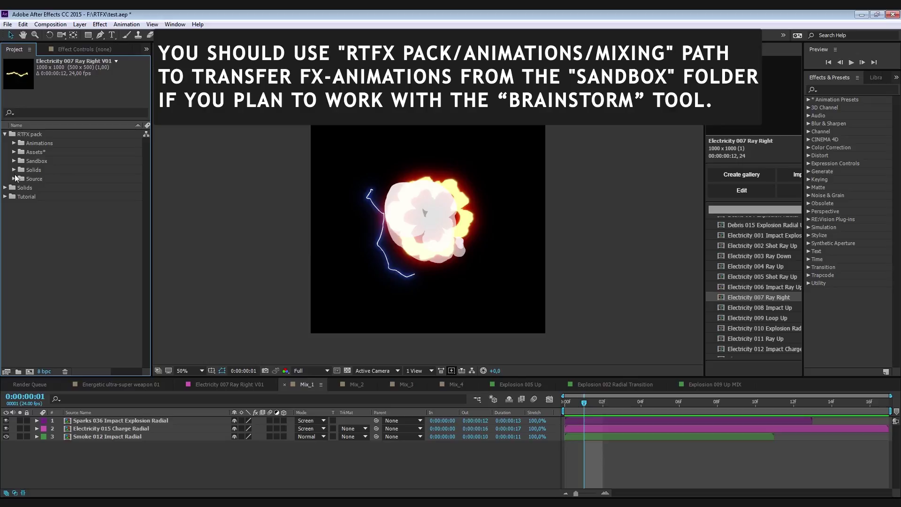
- In the RTFX Brainstorm tools, generate a looping Fire mix, Mix_6
click(14, 170)
click(13, 170)
click(14, 179)
click(14, 179)
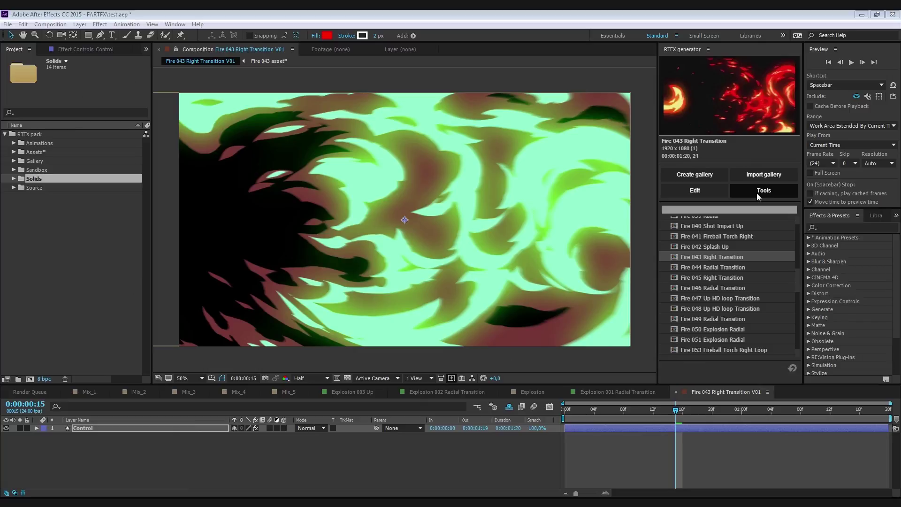
click(756, 193)
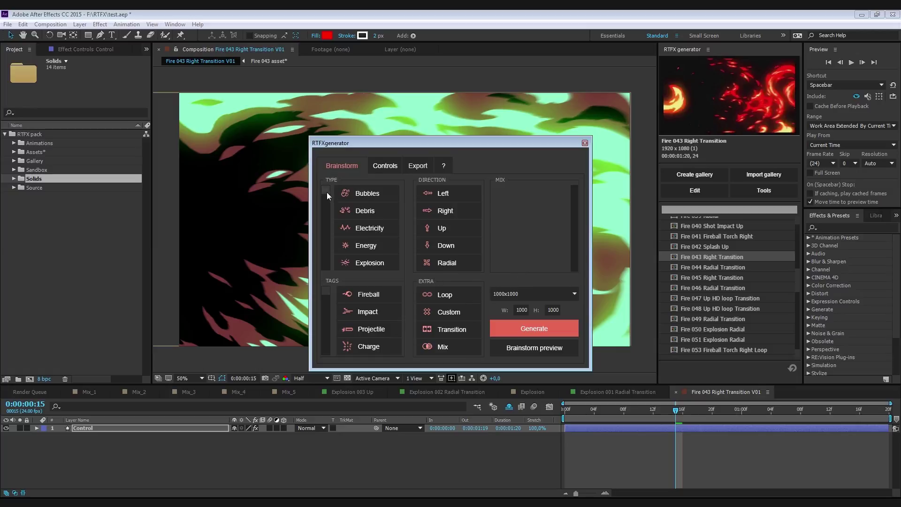
scroll(372, 239, down, 2)
click(361, 243)
click(450, 299)
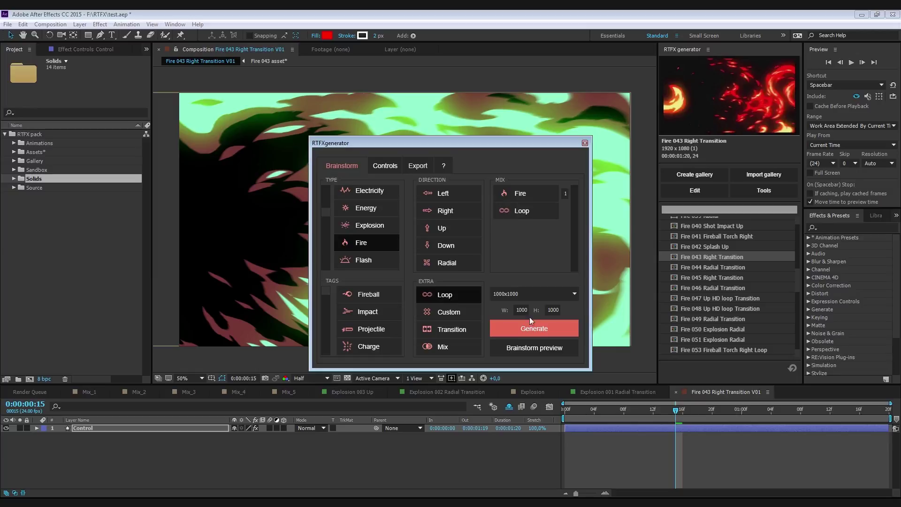
click(533, 328)
click(451, 268)
- Play the fireball, then swap Loop for Transition and generate a fire transition mix
drag(444, 142, 724, 148)
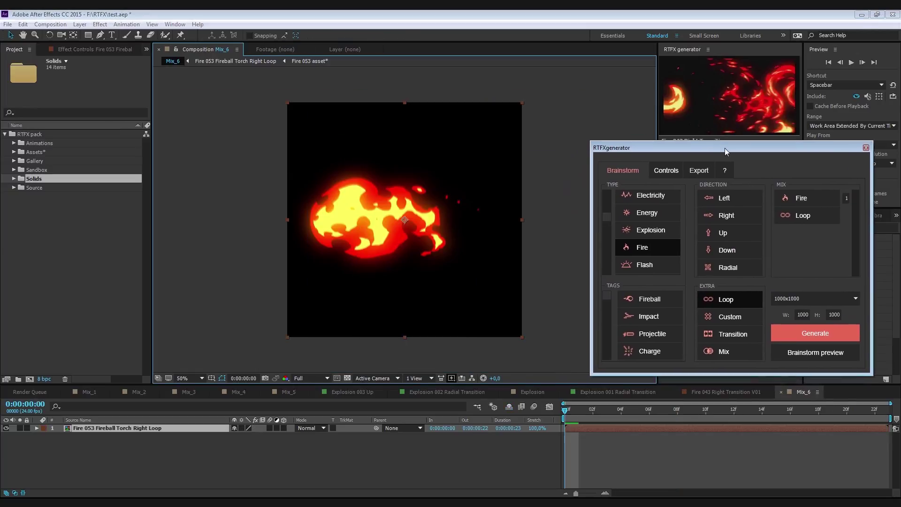
click(556, 407)
key(space)
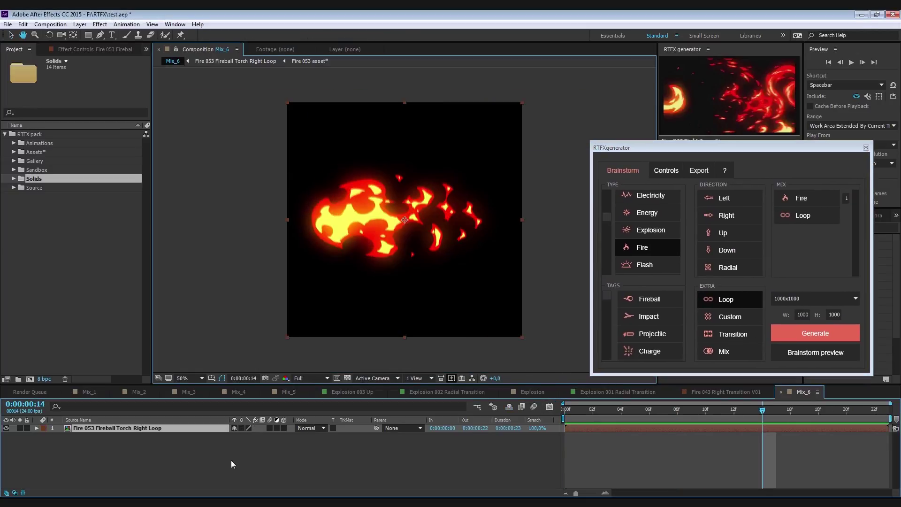
click(727, 302)
click(736, 323)
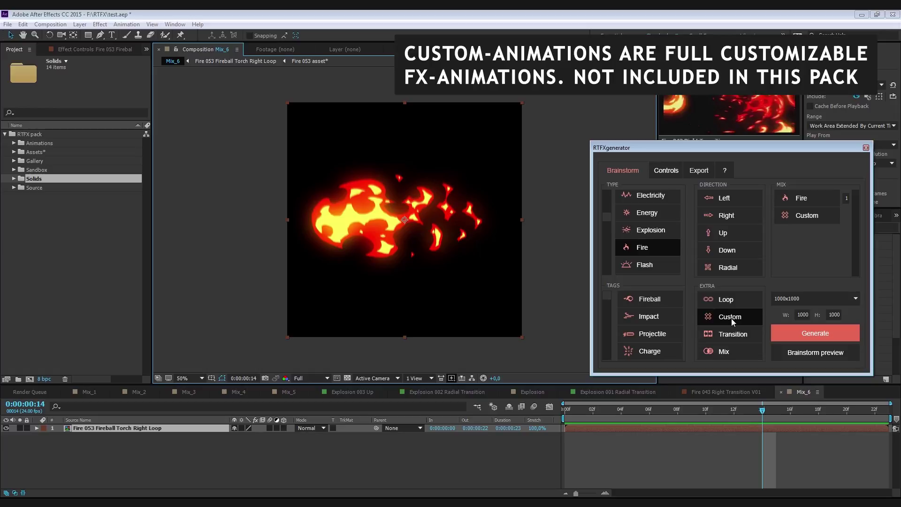
click(731, 318)
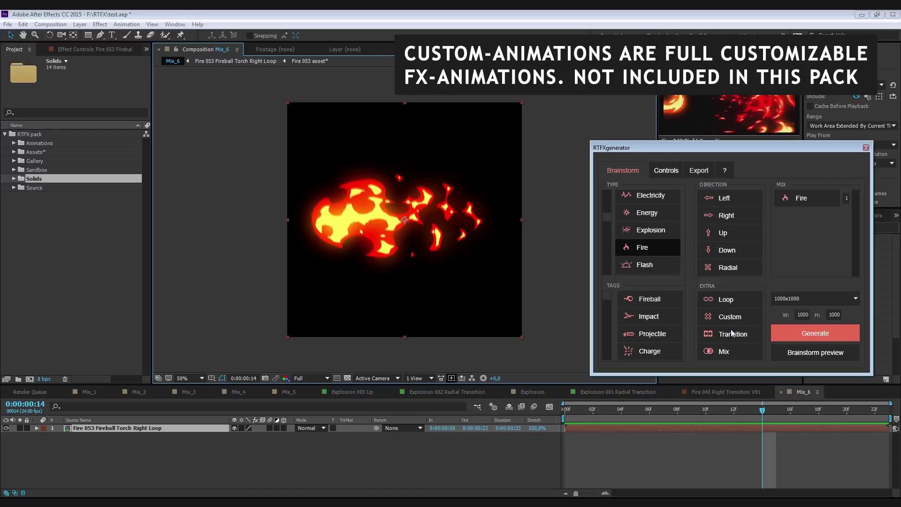
click(731, 334)
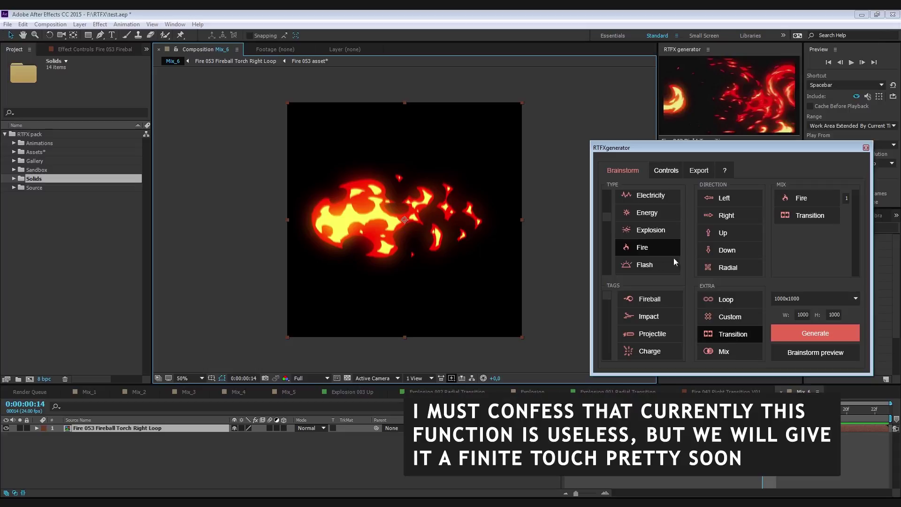
click(805, 334)
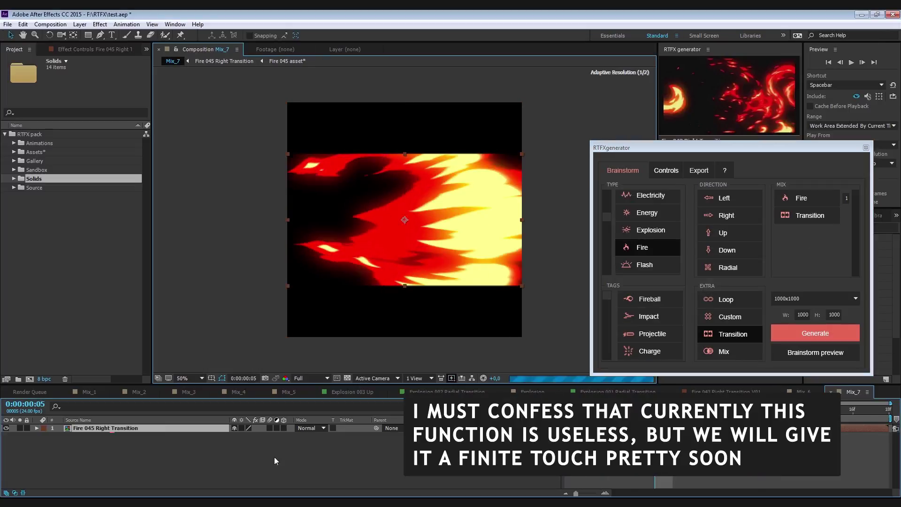
- Replace Transition with Mix, add Electricity, and generate another mix
click(730, 333)
click(727, 351)
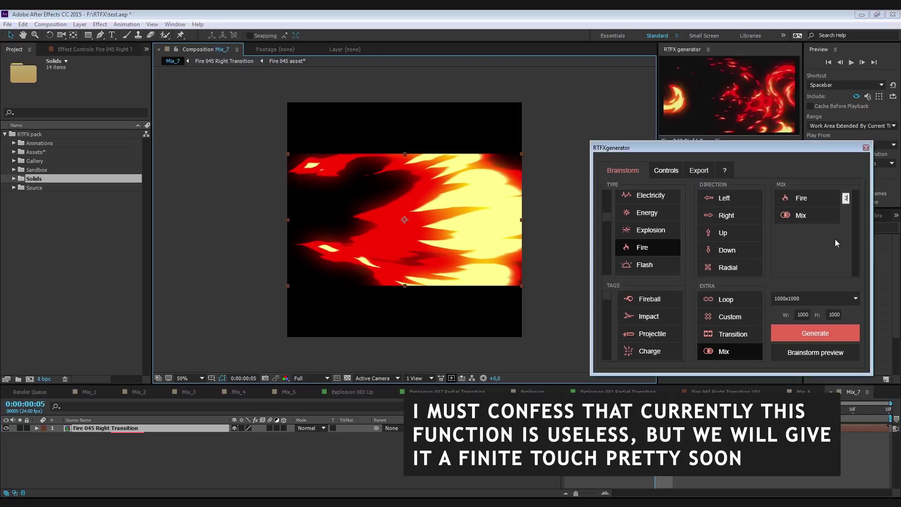
click(650, 196)
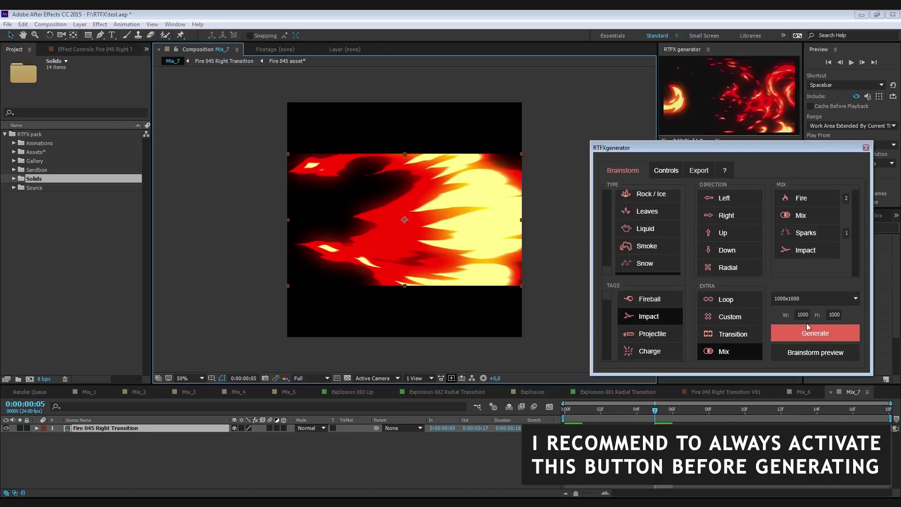
click(815, 333)
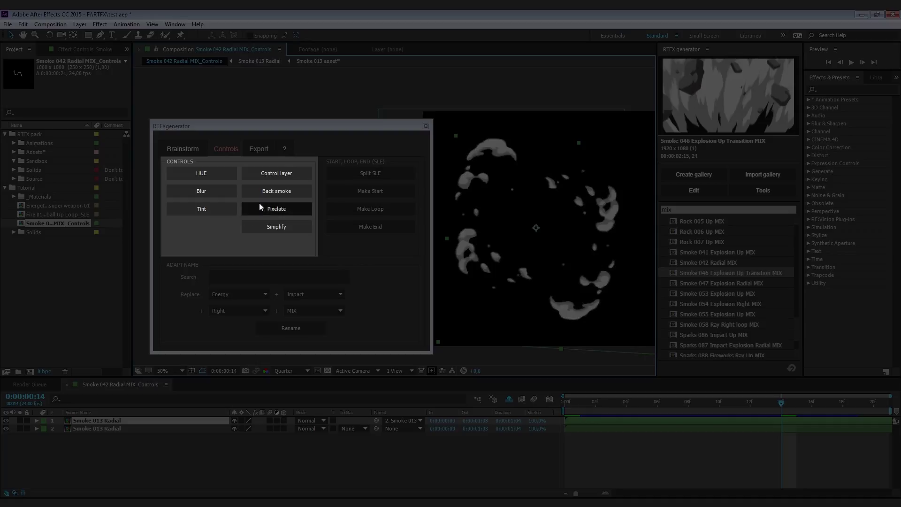
- Add a Control Layer above the smoke and tint it a darker brown
click(275, 174)
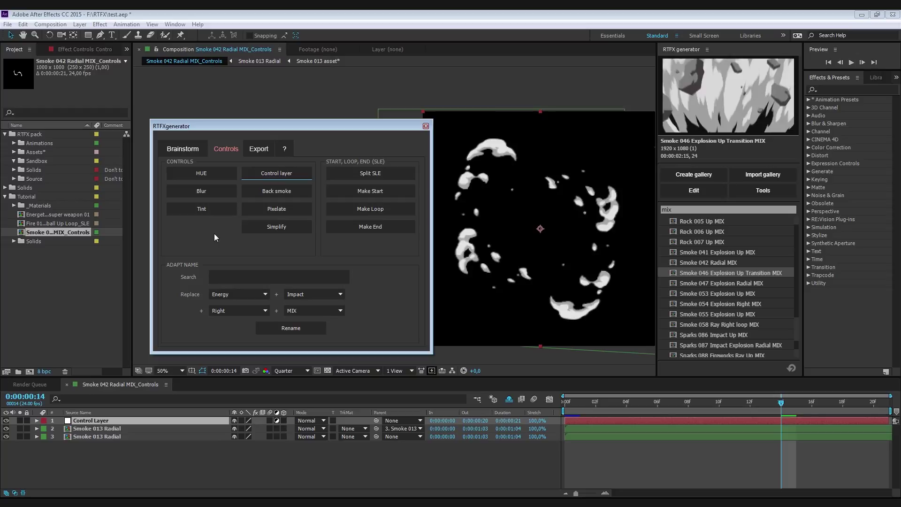
click(219, 211)
click(96, 49)
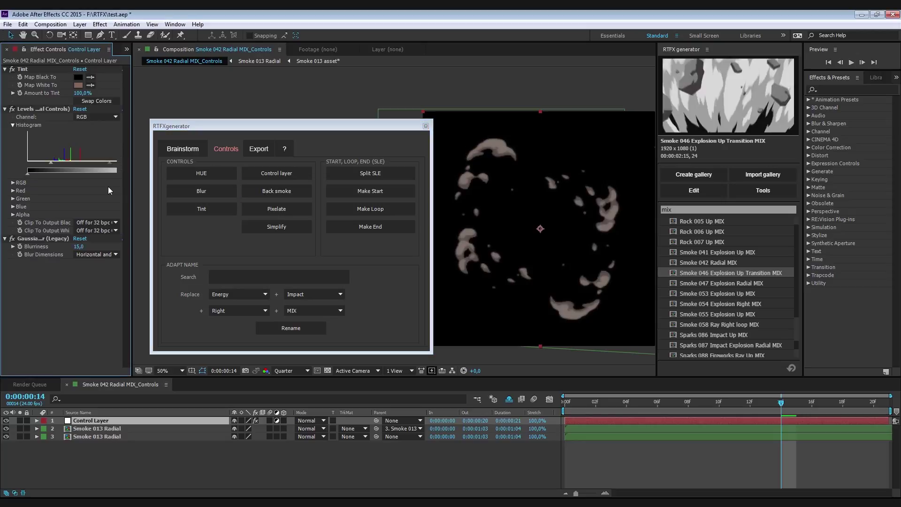
click(667, 414)
click(827, 413)
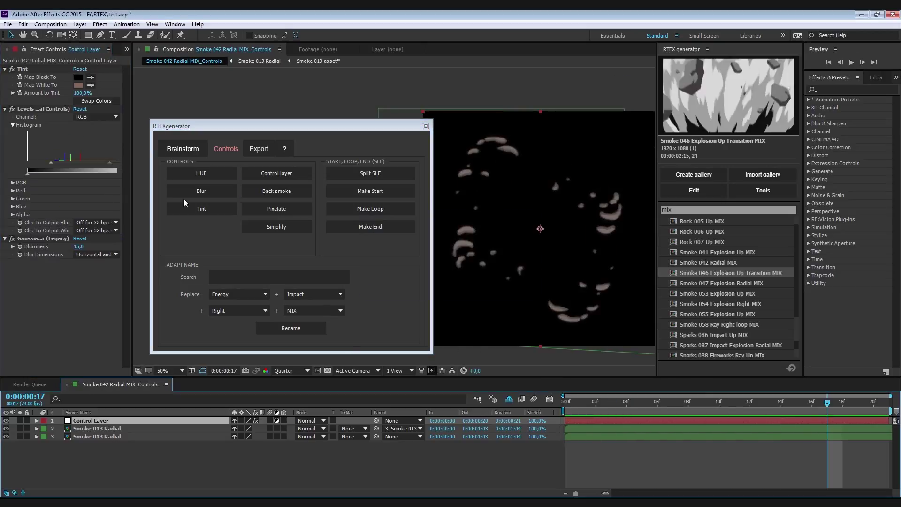
click(78, 85)
click(89, 134)
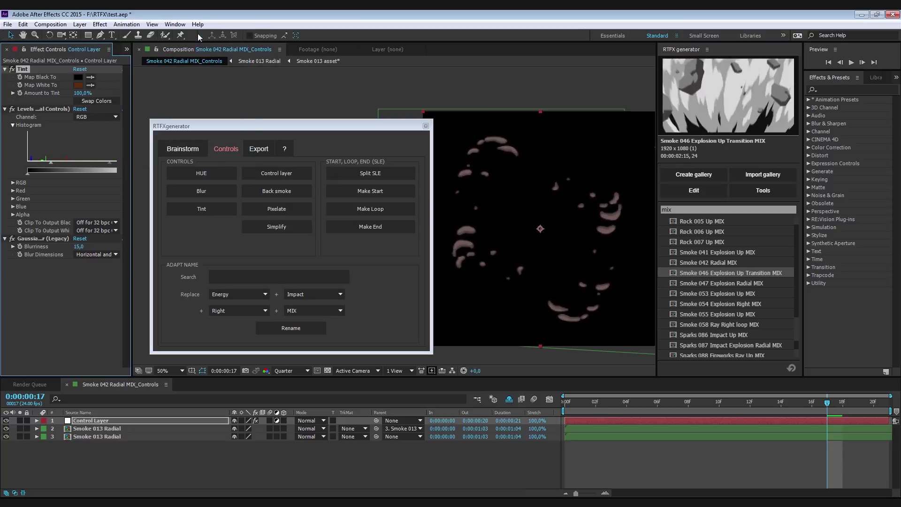
- Apply radial blur amount 36, retint the smoke red, then colourize it green with Hue/Saturation
click(201, 191)
drag(77, 85, 92, 86)
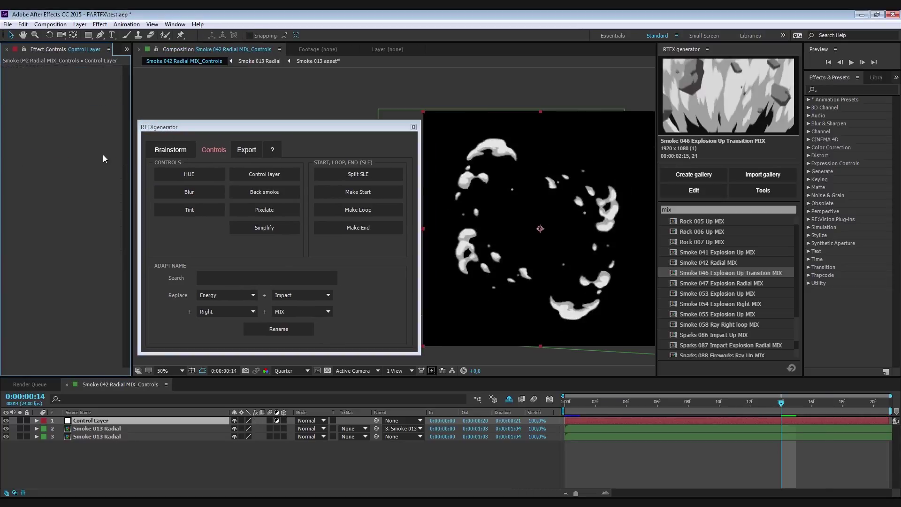
click(189, 210)
click(80, 86)
click(66, 59)
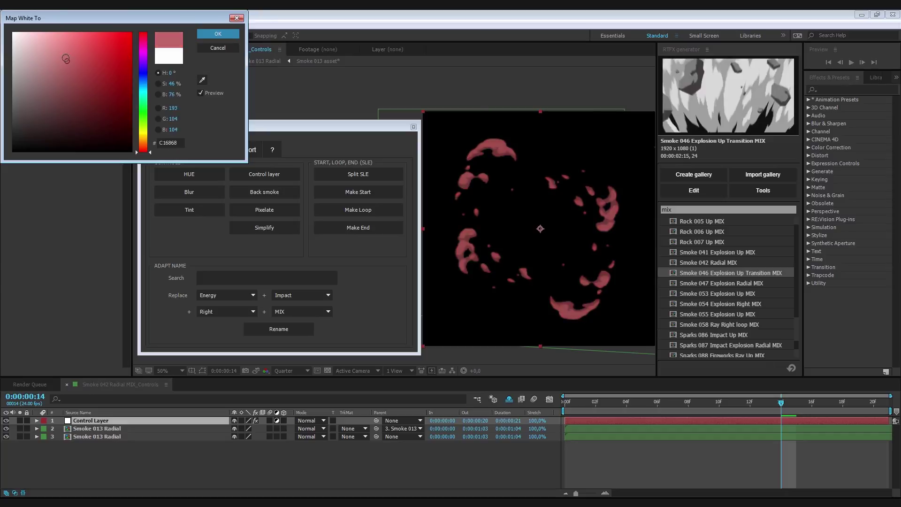
click(143, 93)
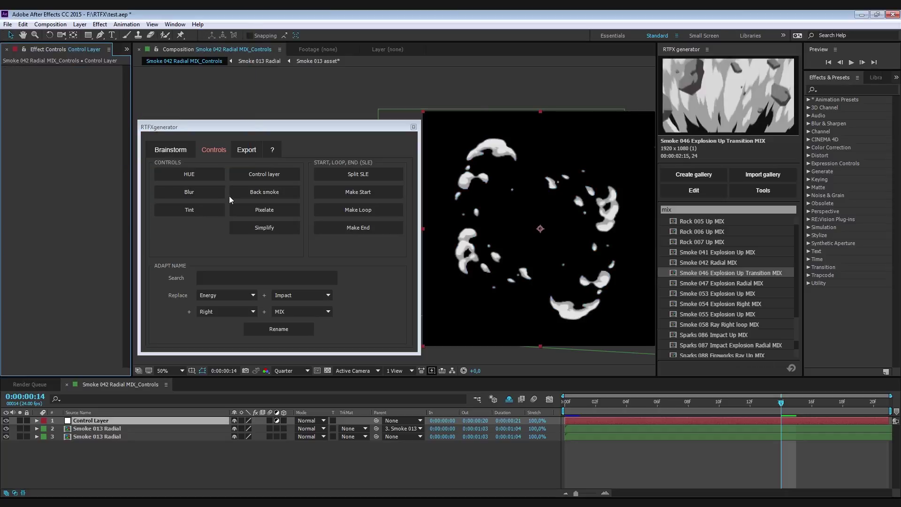
click(189, 174)
click(76, 182)
drag(75, 198, 76, 203)
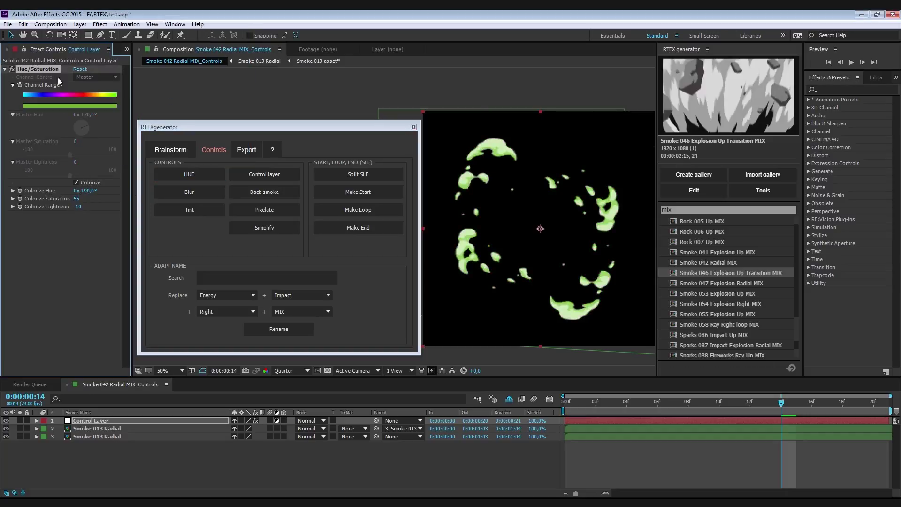
- Pixelate the smoke with a 100x100-block Mosaic and add a back smoke fill
click(264, 209)
click(76, 78)
text(100)
key(Tab)
text(100)
key(Return)
click(32, 70)
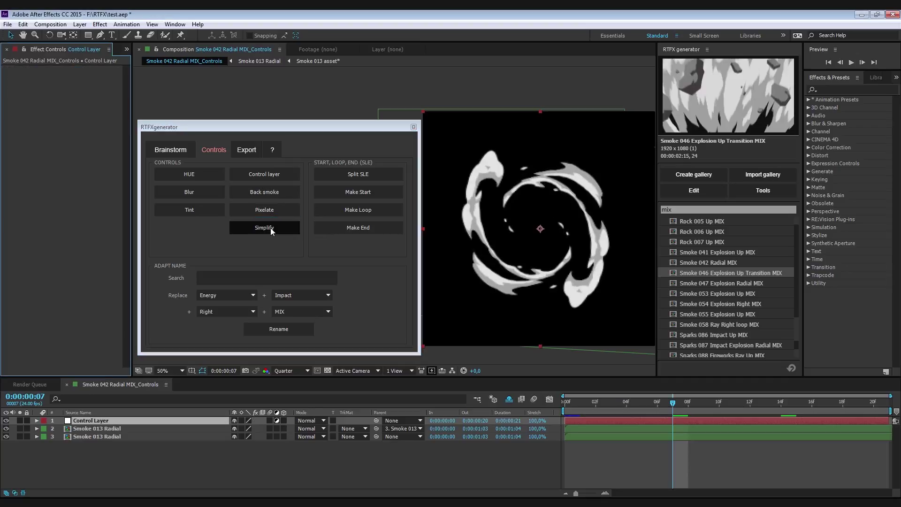
click(264, 192)
key(Return)
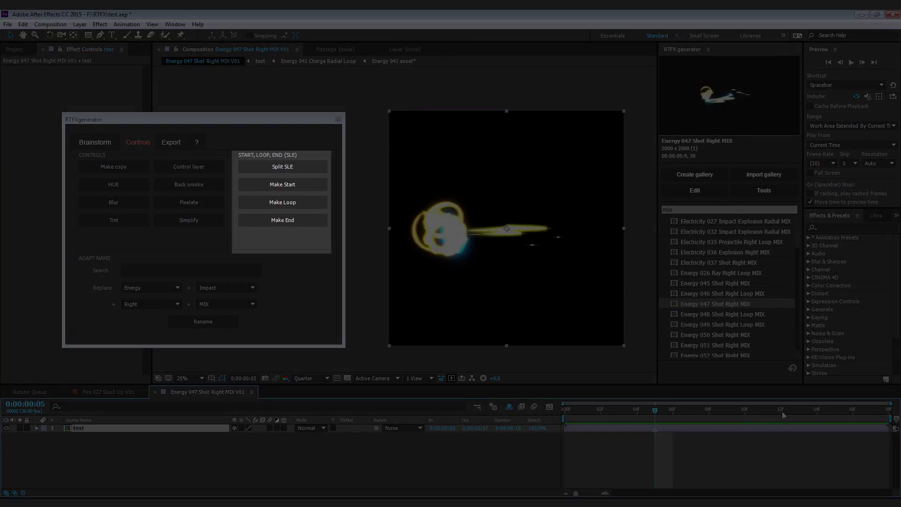
- At frame 12, split the energy shot layer into Start, Loop and End parts
click(796, 414)
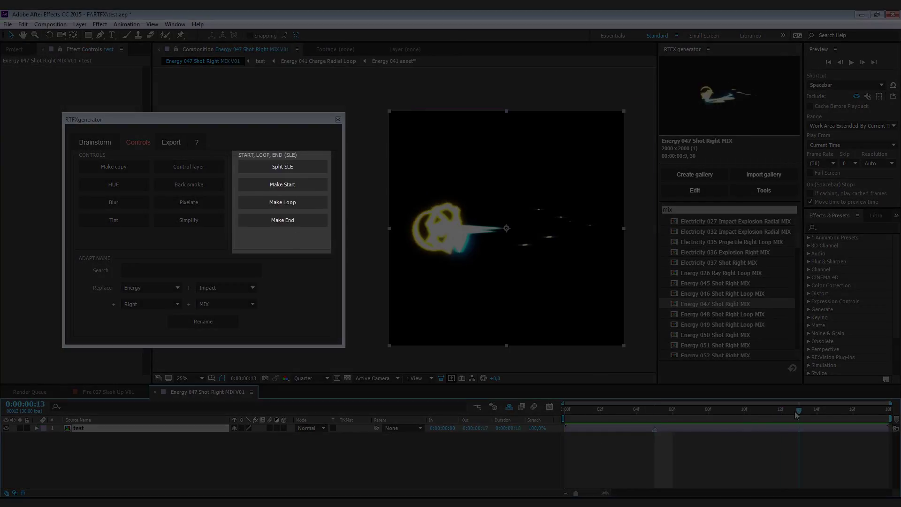
click(789, 415)
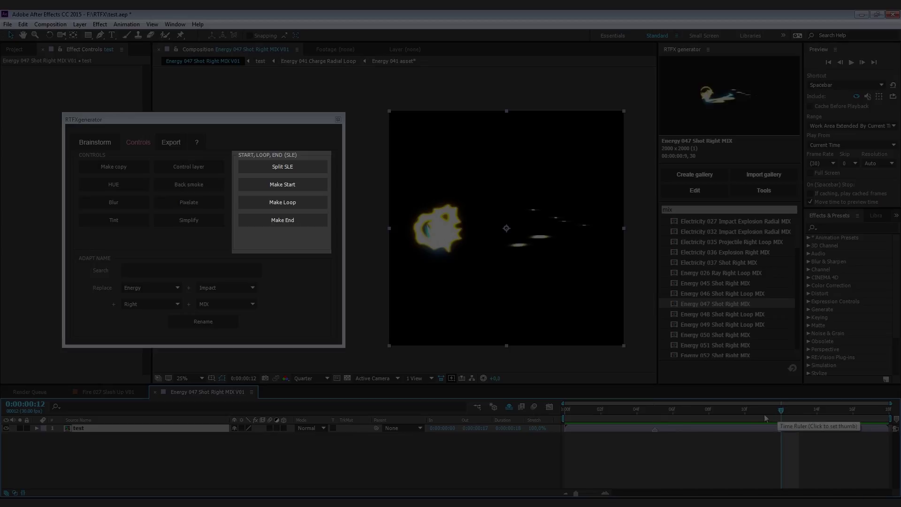
click(282, 172)
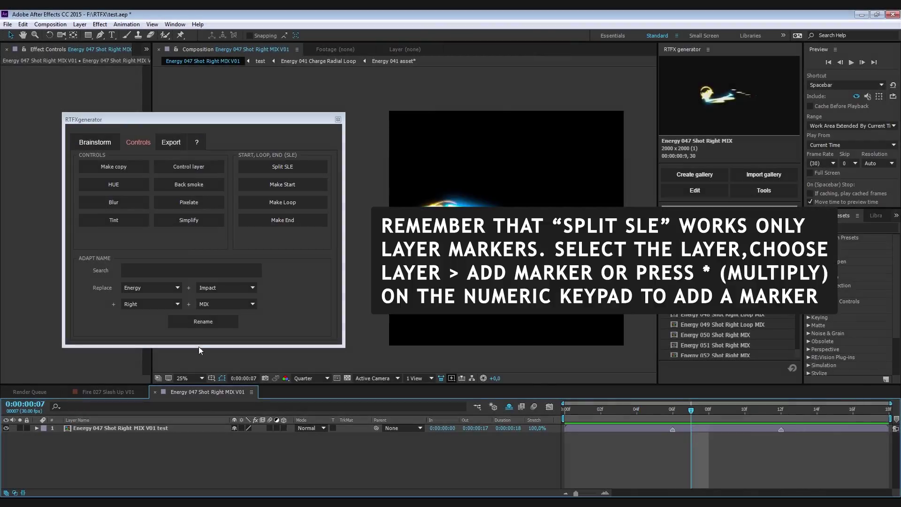
click(164, 427)
click(282, 166)
click(174, 444)
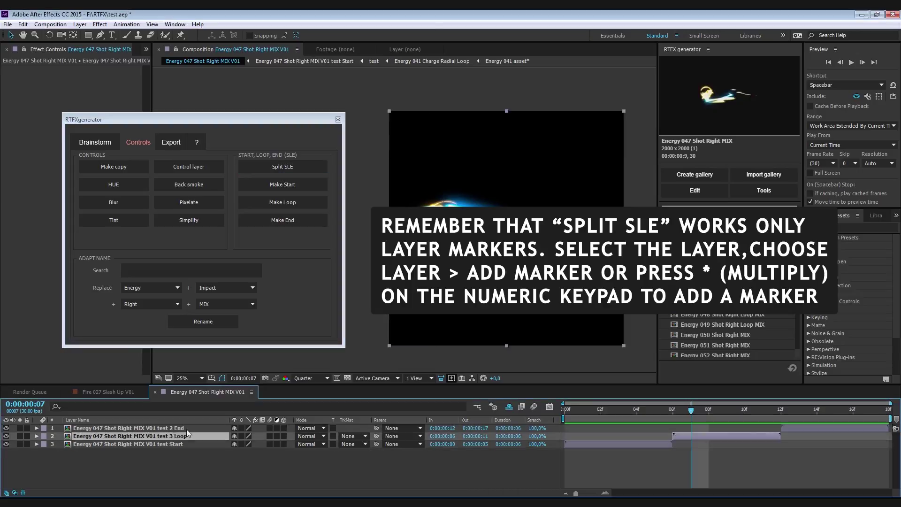
click(601, 409)
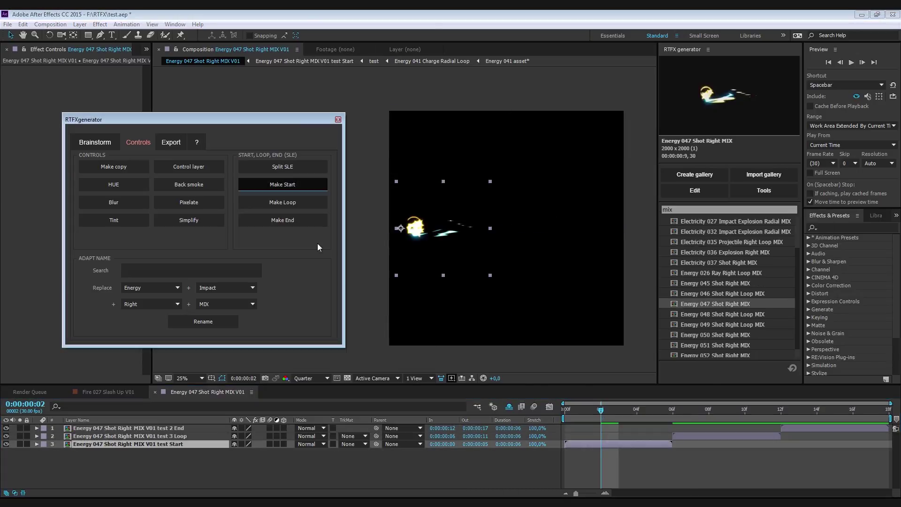
- Preview the split animation from the first frame, then cut it to the End section and play it
key(Home)
key(space)
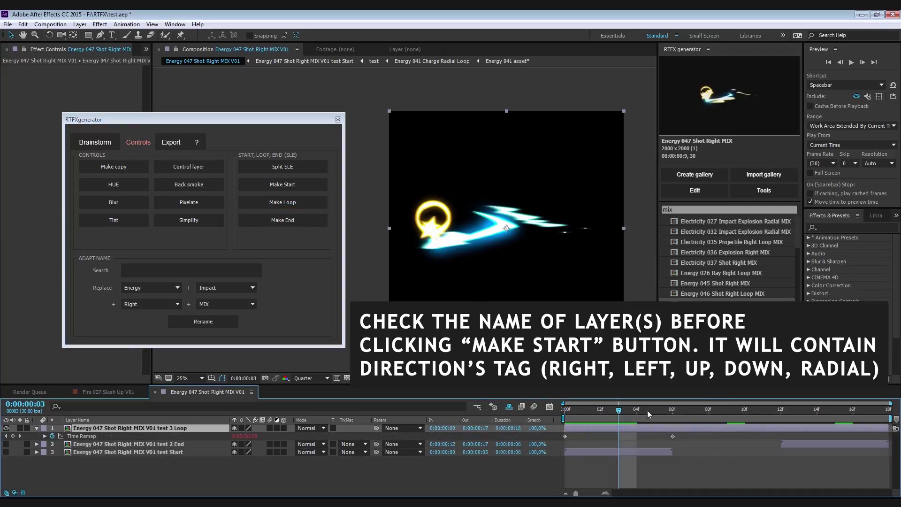
drag(646, 410, 606, 420)
click(282, 220)
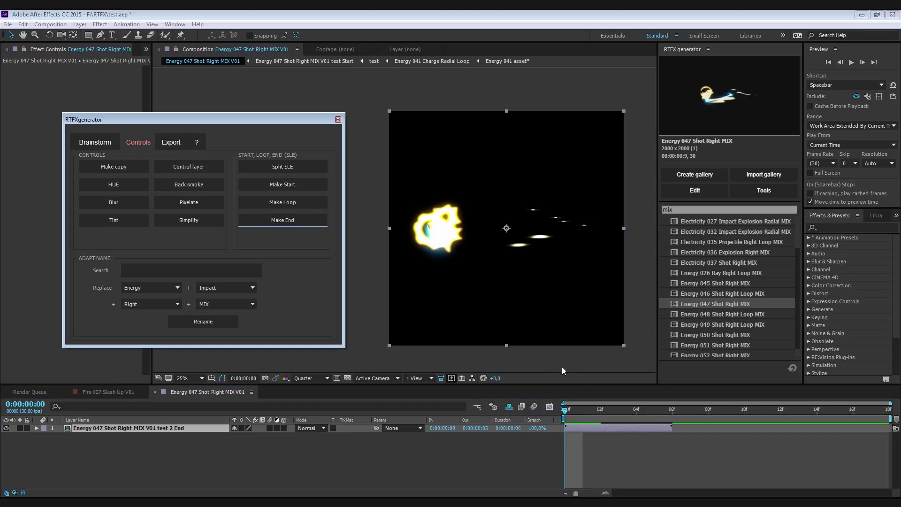
key(space)
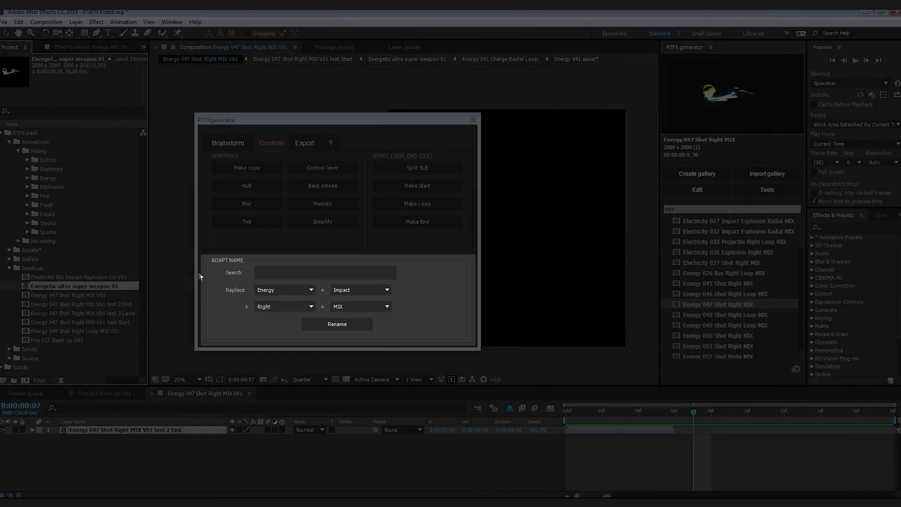
- Search for 'Energetic ultra supe' and keep Energy and Impact as the first name words
click(271, 269)
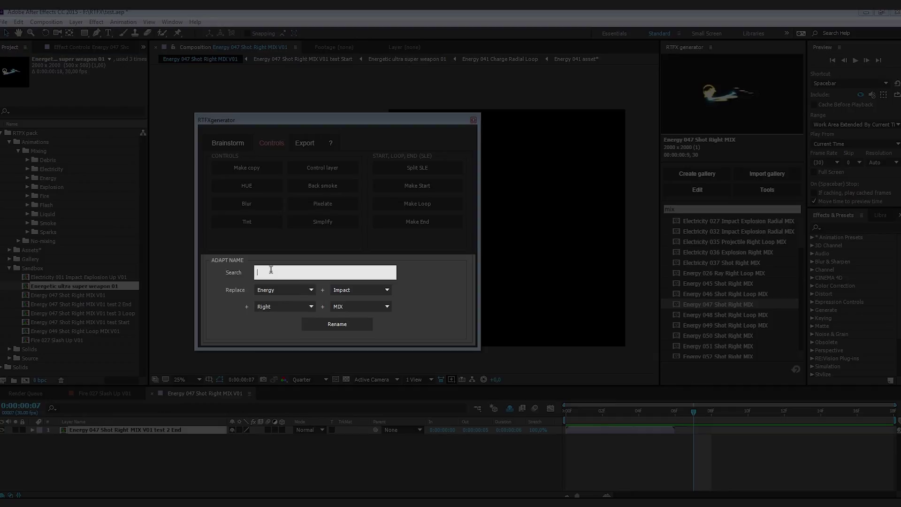
text(E)
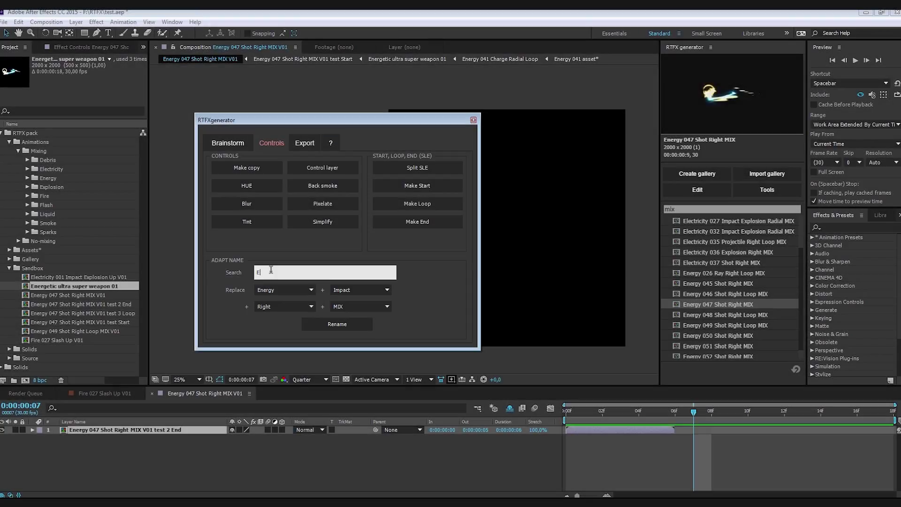
text(nergetic )
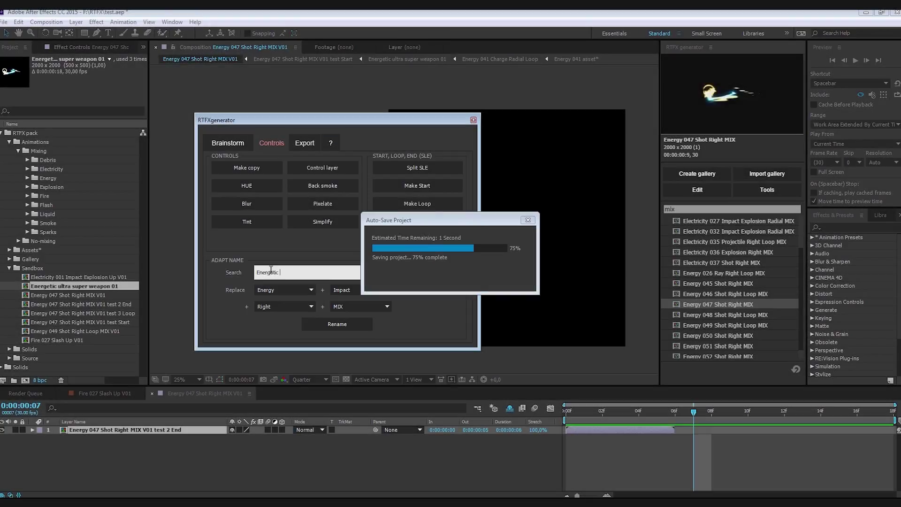
text(ul)
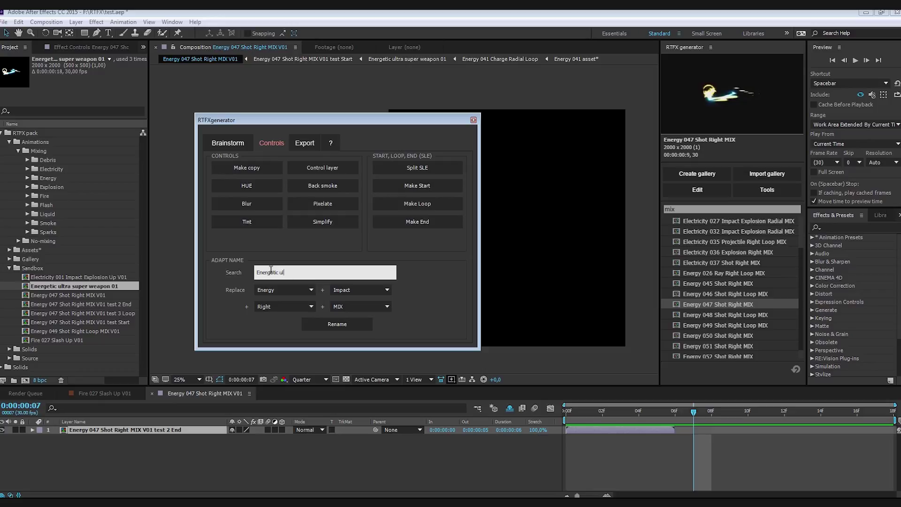
text(tra super)
click(287, 290)
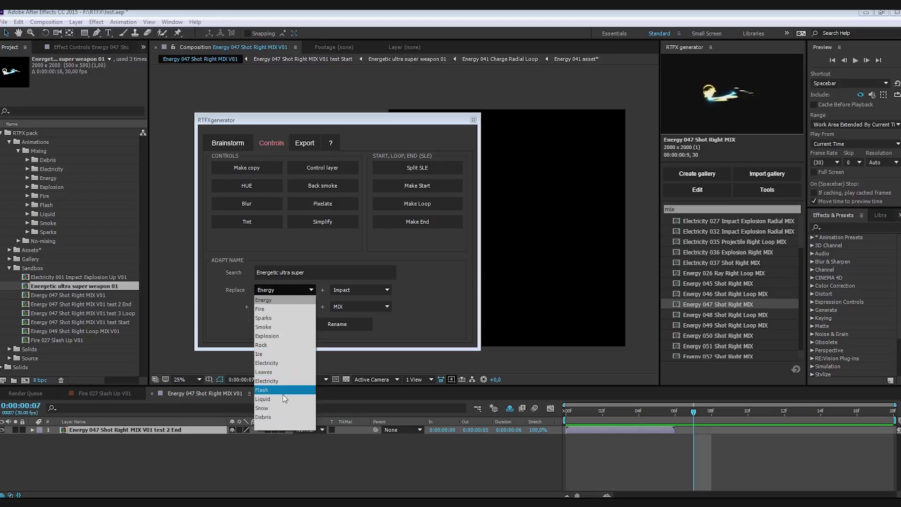
click(276, 301)
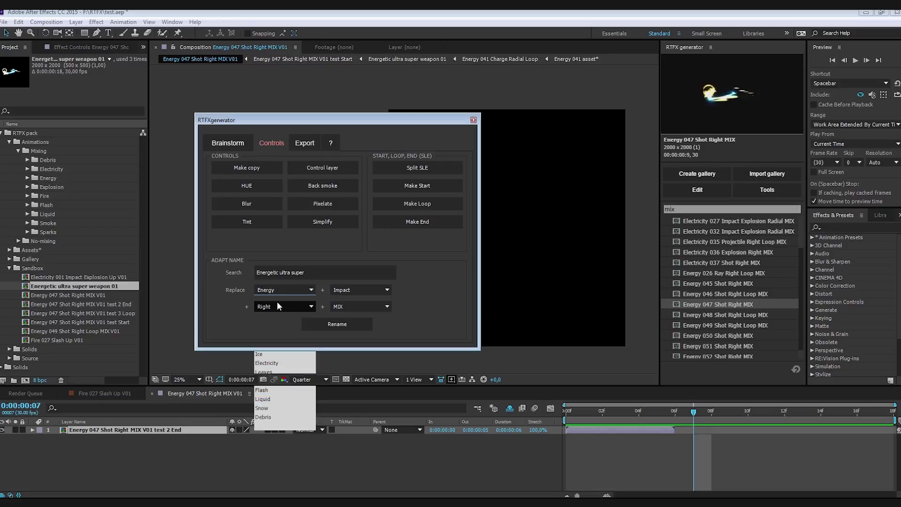
click(353, 290)
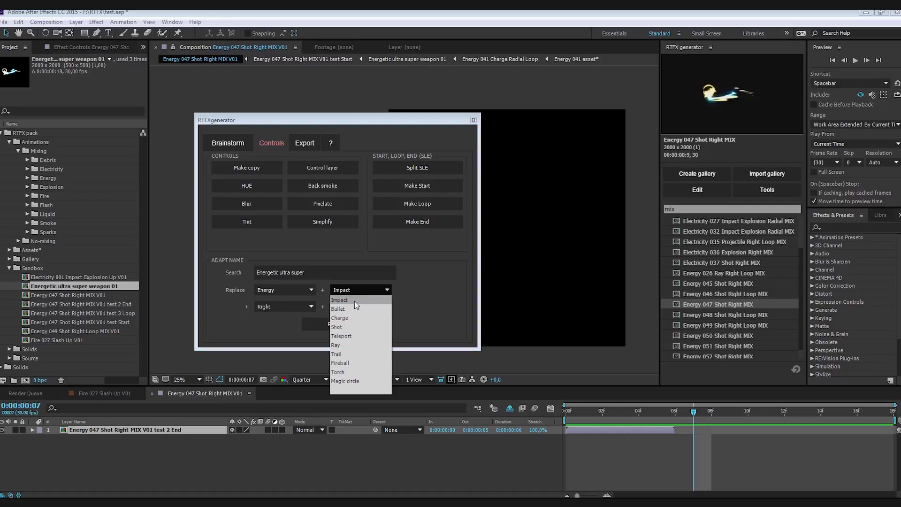
click(354, 300)
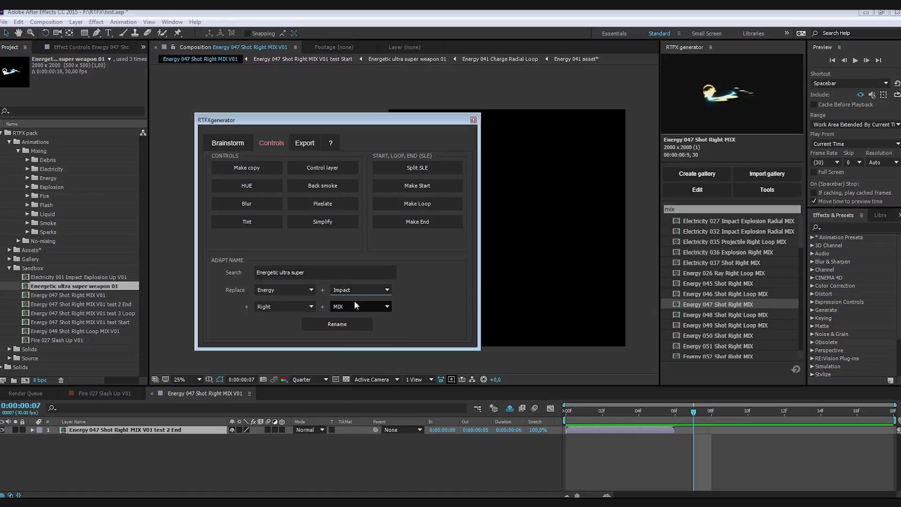
- Set the direction to Radial and last word to Custom, apply the rename, and widen the list
click(313, 306)
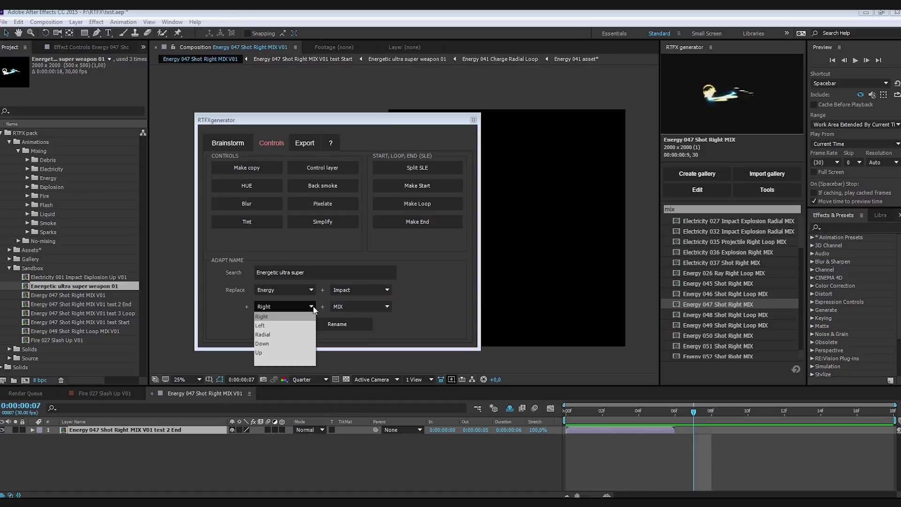
click(298, 333)
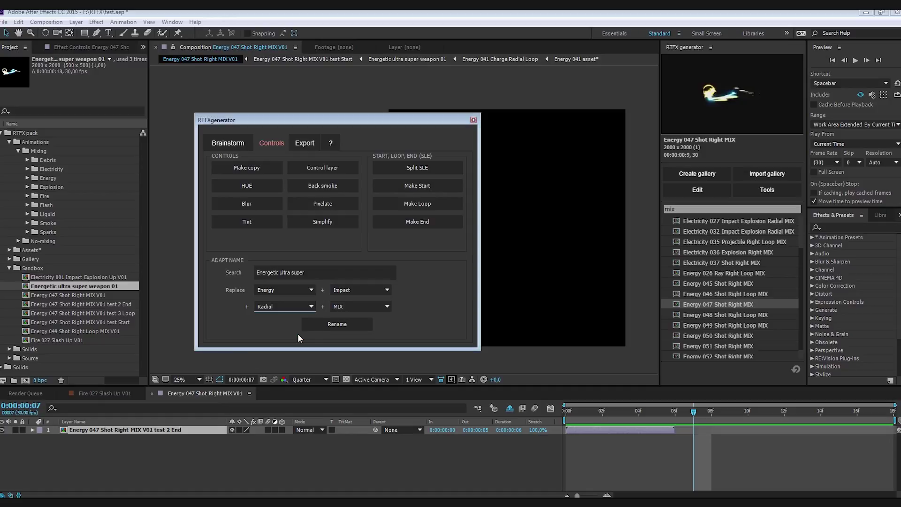
click(340, 305)
click(341, 345)
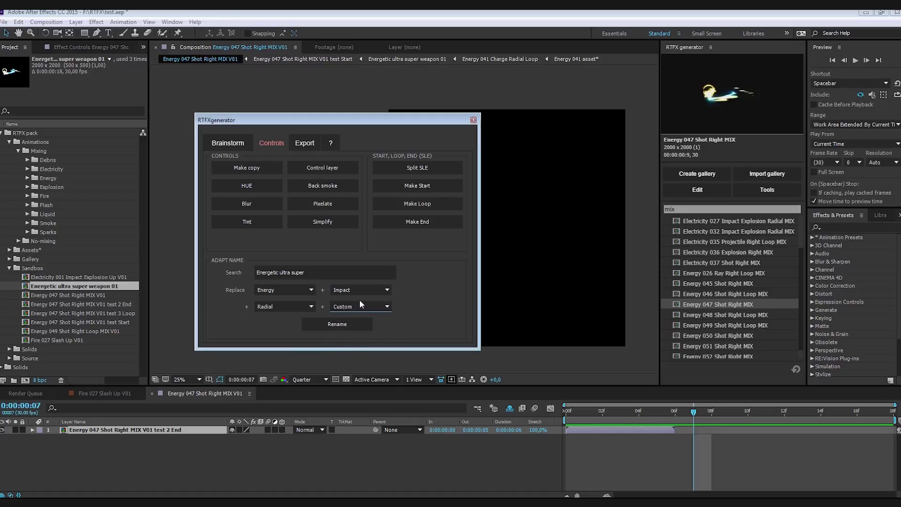
click(337, 325)
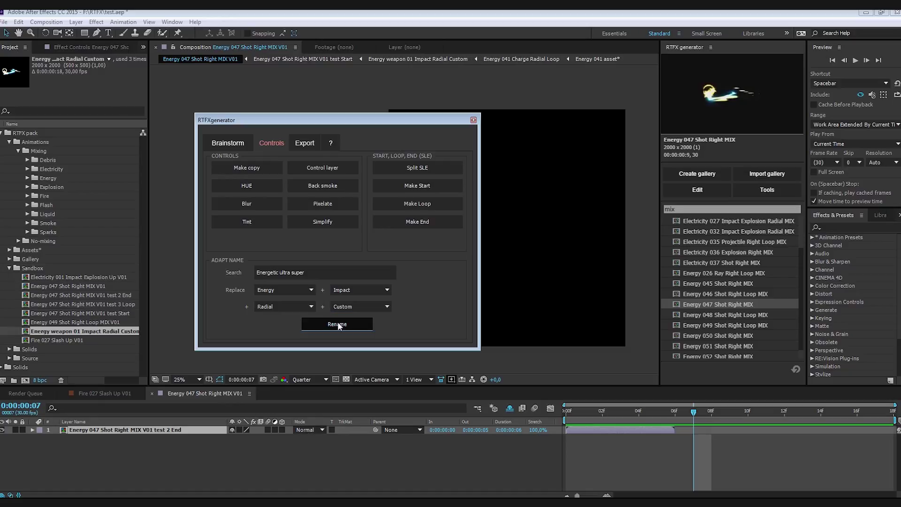
drag(148, 287, 185, 288)
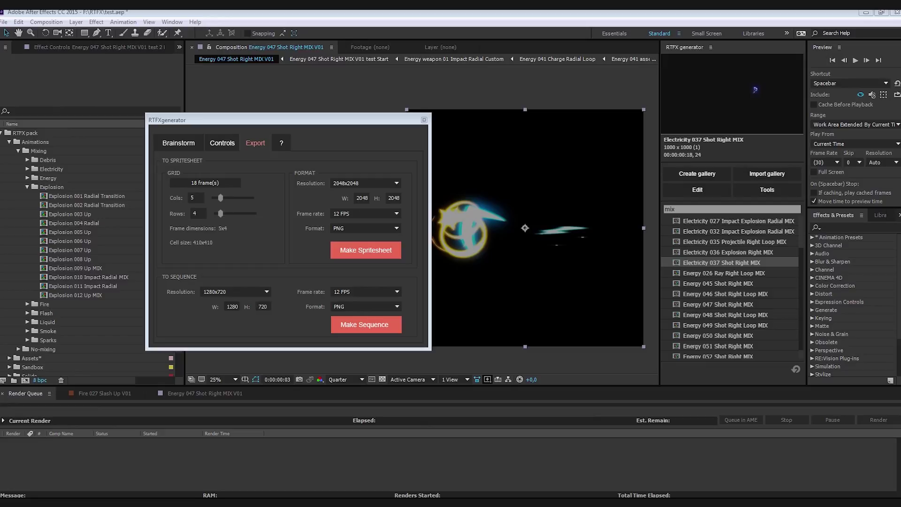
- Select Explosion 004 Radial and set the spritesheet frame rate to 24 FPS
drag(171, 121, 173, 118)
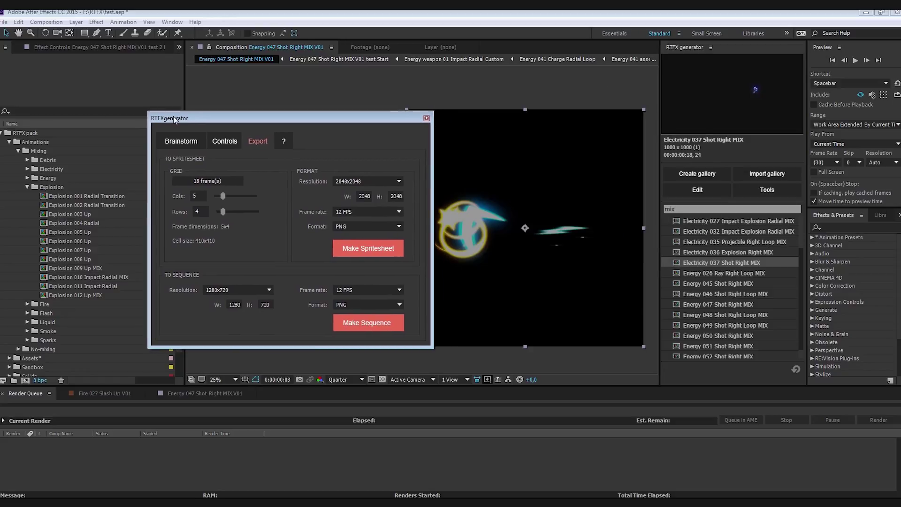
click(95, 222)
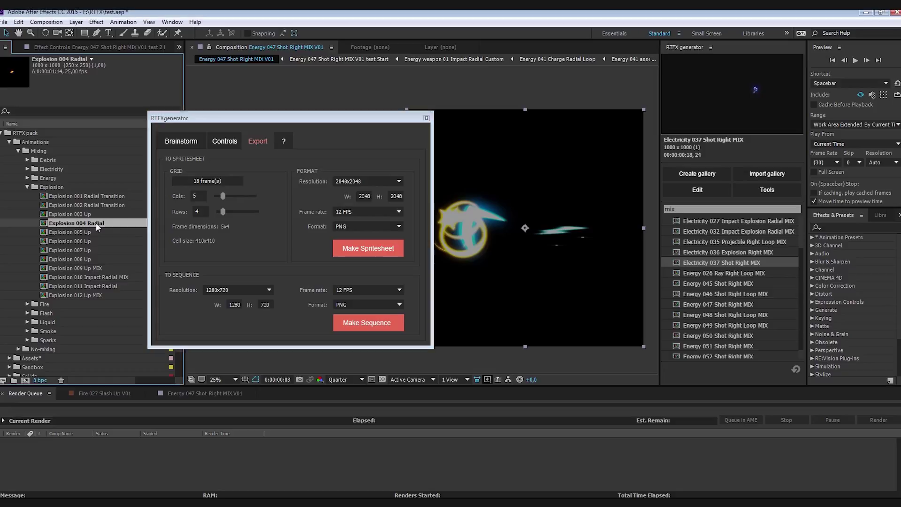
click(198, 183)
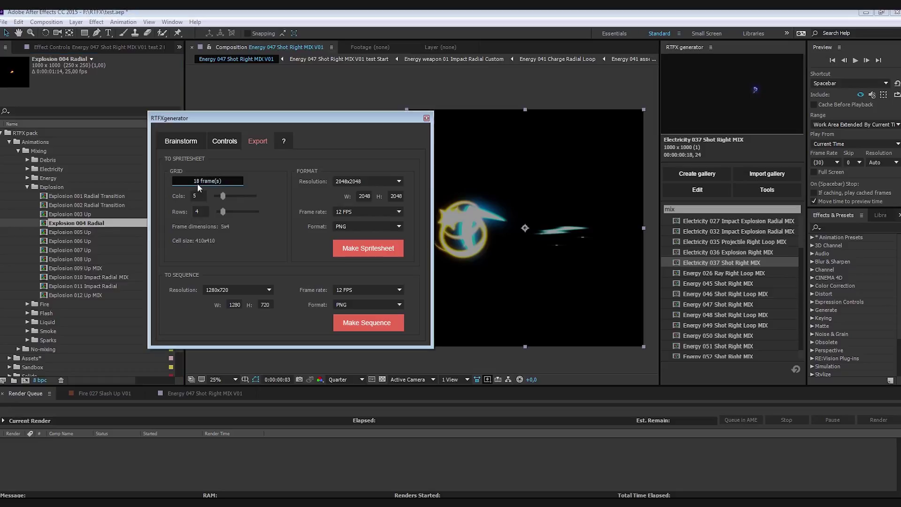
click(334, 212)
click(347, 248)
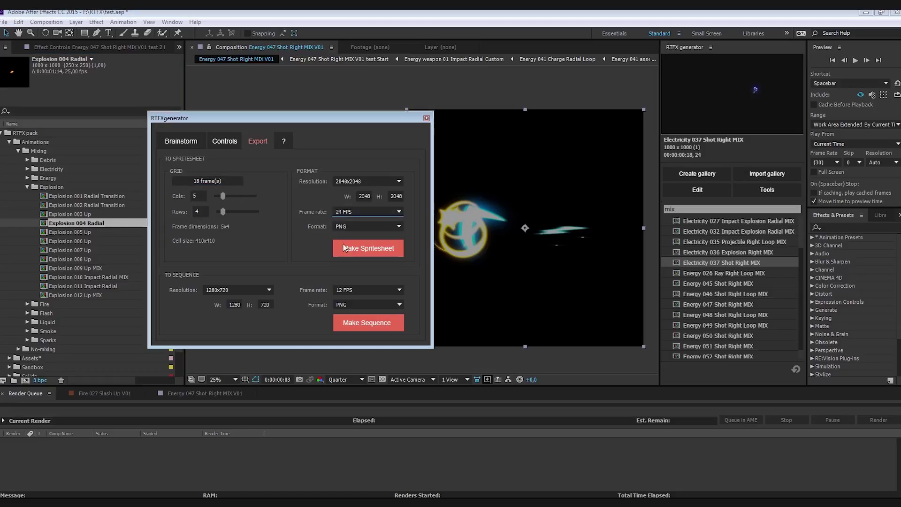
click(212, 179)
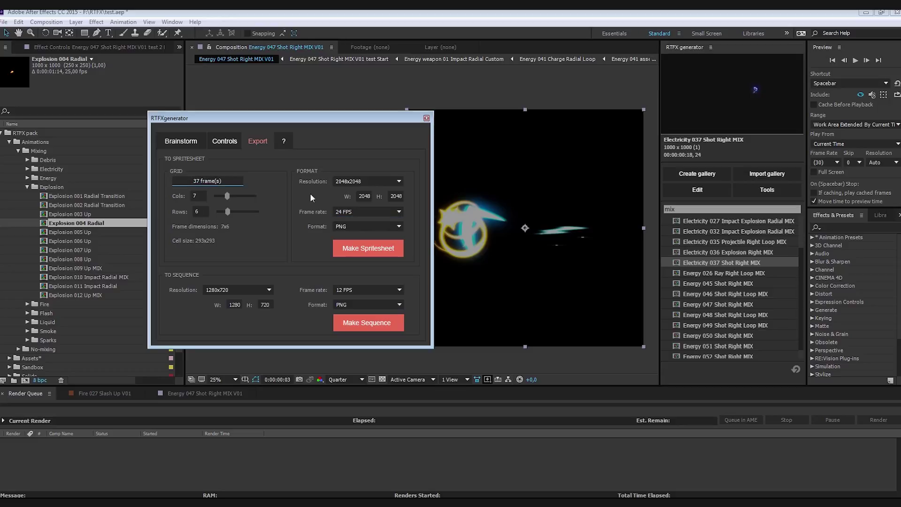
- Keep 2048x2048 PNG output and save the spritesheet as Explosion_spritesheet.png
click(359, 184)
click(358, 183)
click(362, 226)
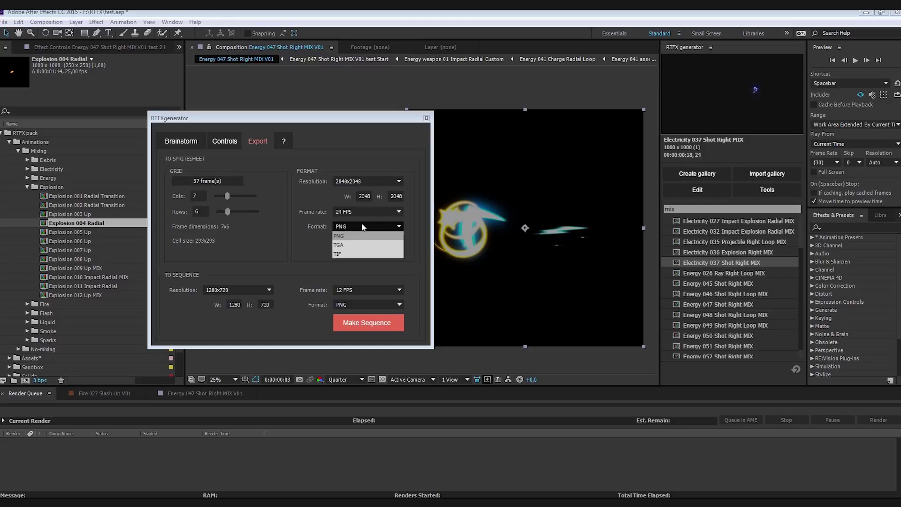
click(362, 227)
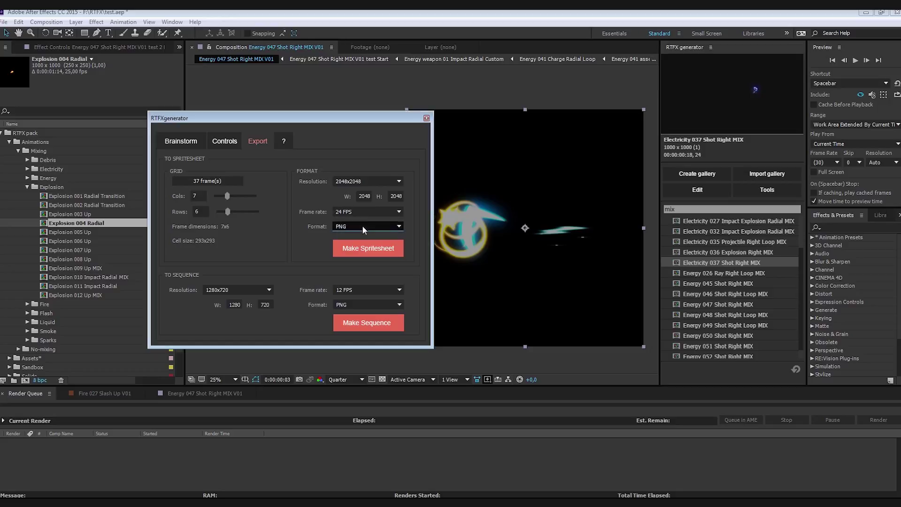
click(358, 247)
text(Explosion_sprite)
text(sheet)
key(Return)
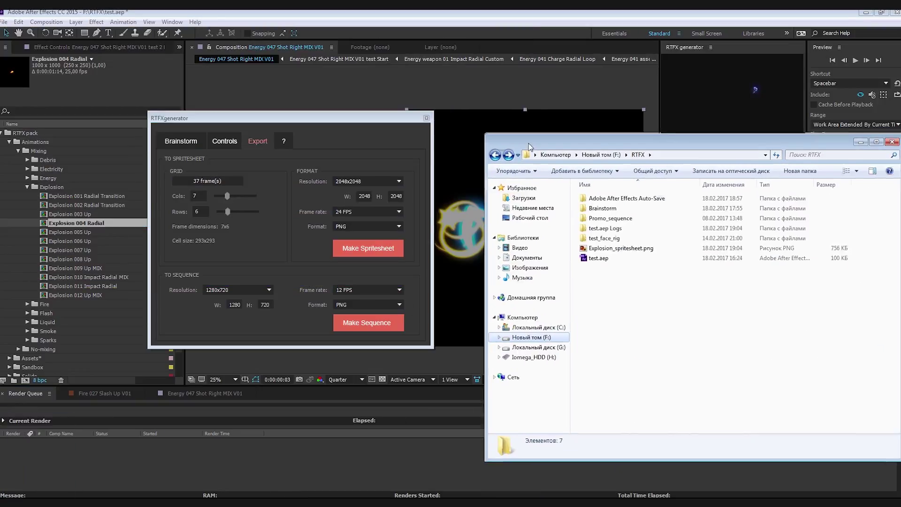
- View Explosion_spritesheet.png in Photo Viewer, then close it and return to After Effects
double_click(619, 247)
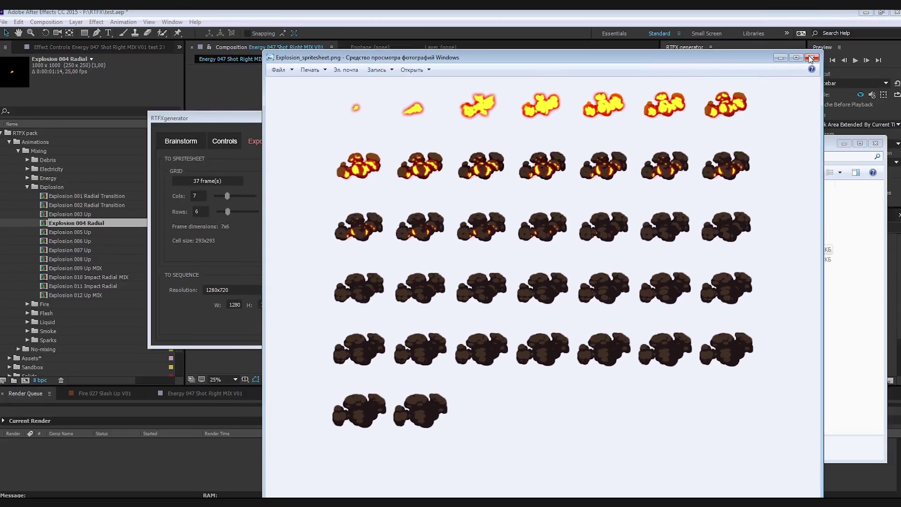
click(811, 58)
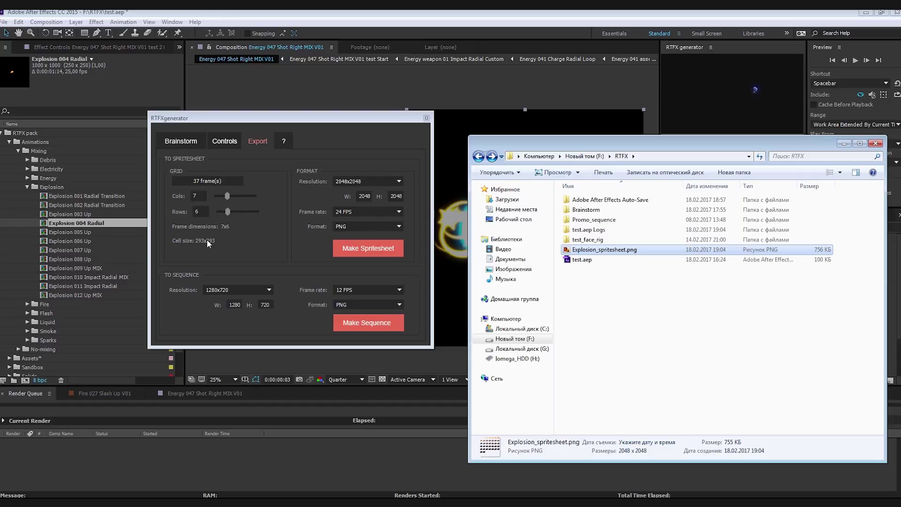
click(287, 275)
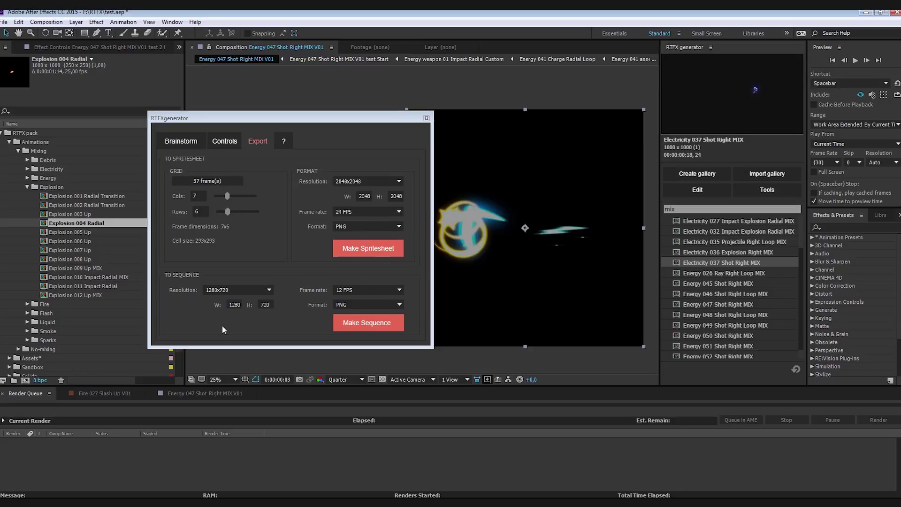
- Set sequence output to 1024x1024 at 24 FPS and generate sequences for the selected explosions
click(240, 290)
click(251, 322)
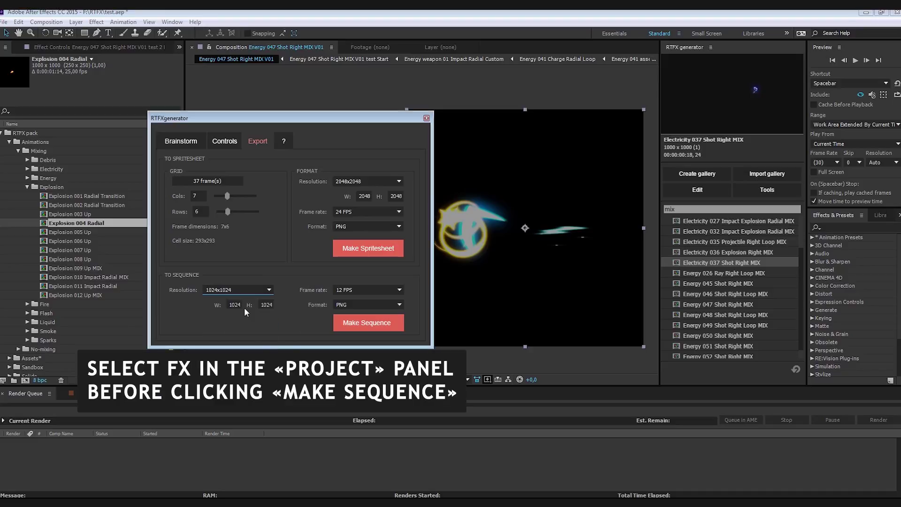
click(338, 290)
click(343, 307)
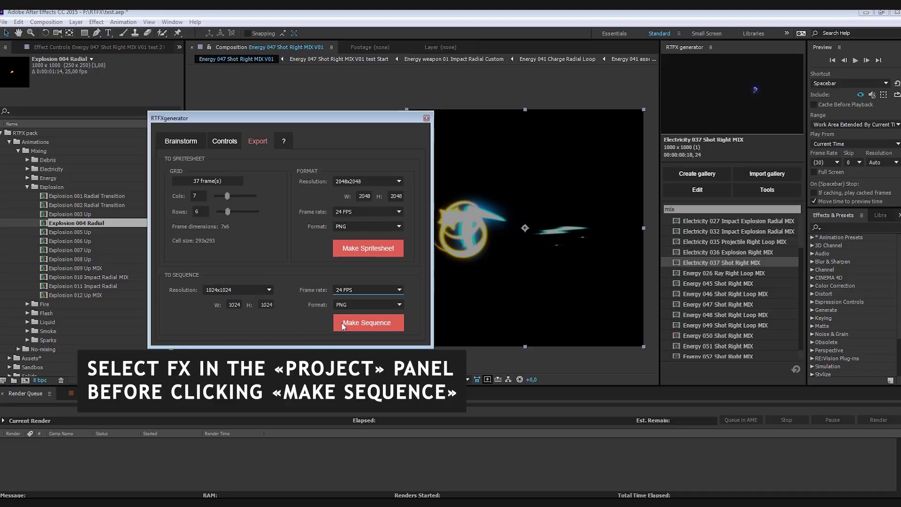
click(89, 227)
click(367, 322)
- Save the sequences into a new Sequence folder and open the Explosion 005 Up frames
right_click(40, 190)
mouse_move(129, 288)
click(174, 287)
text(Sequence)
key(Return)
double_click(108, 141)
click(435, 266)
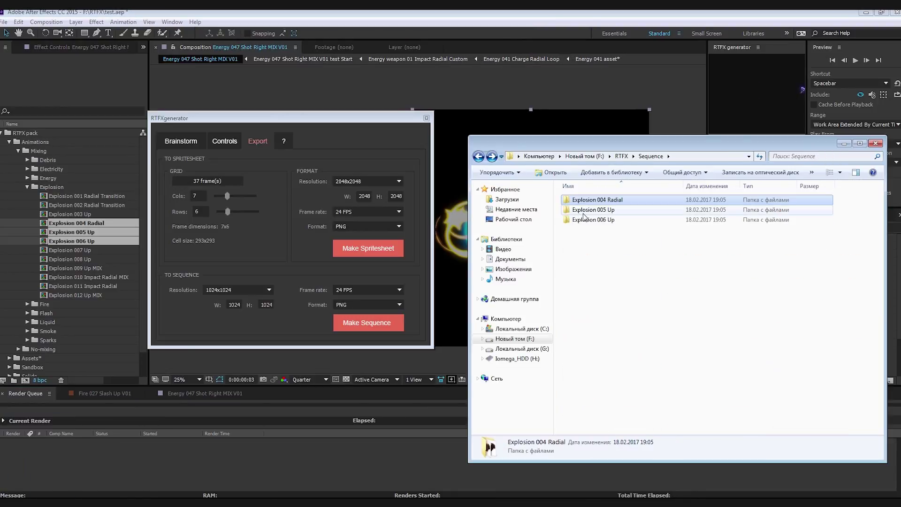
double_click(583, 210)
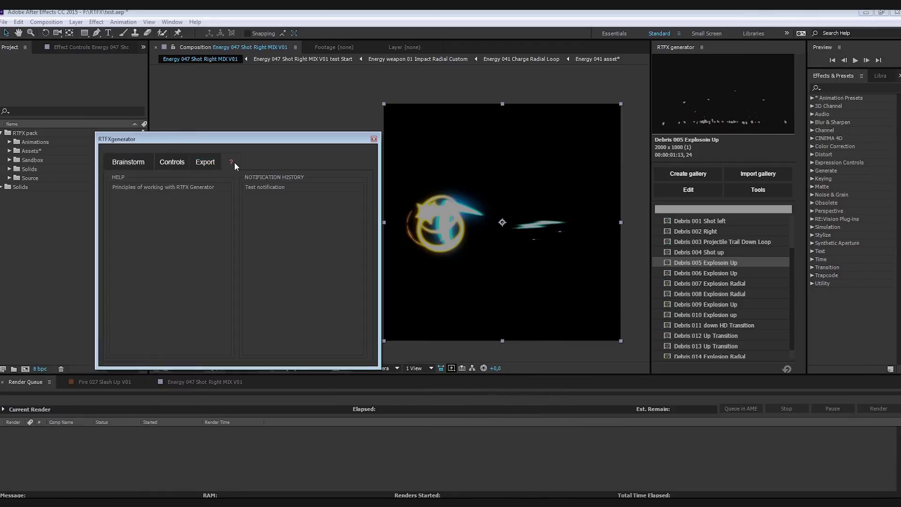